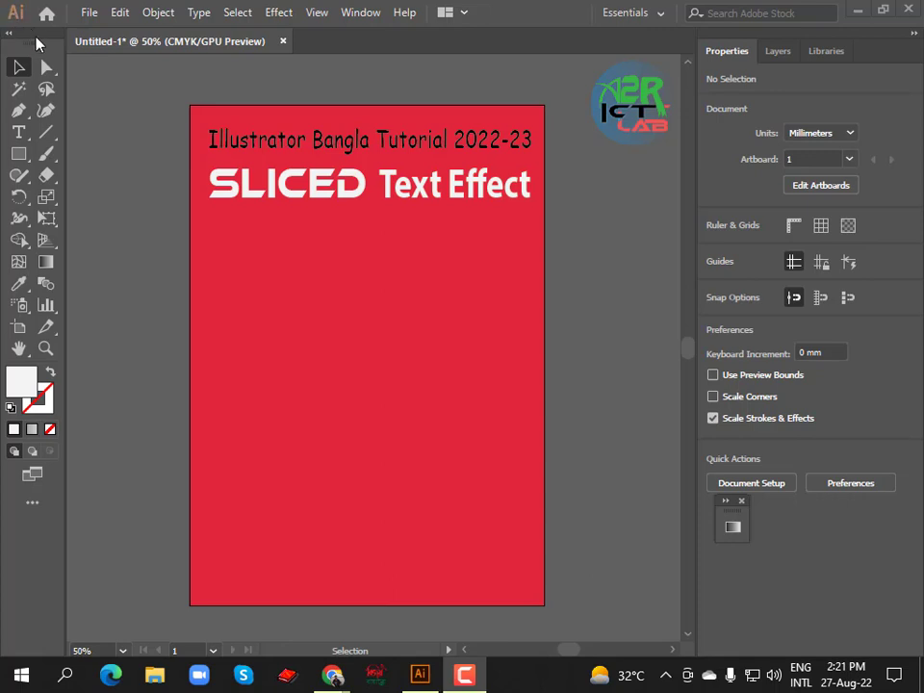
# - Add the text SPRINT in blue Ethnocentric at 178.33 pt and center it on the artboard below the headings
pyautogui.click(19, 131)
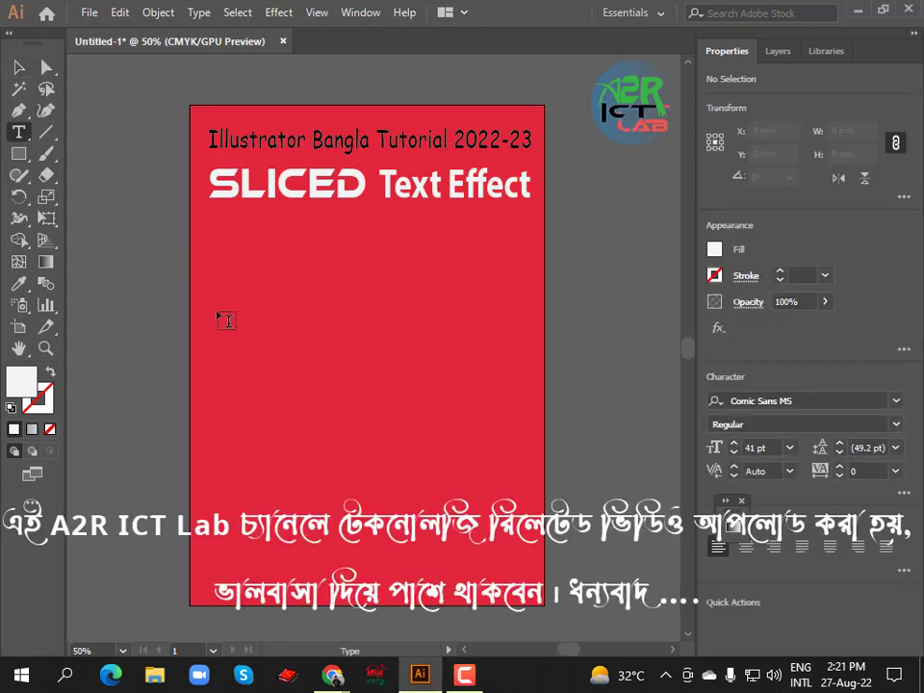
pyautogui.click(229, 359)
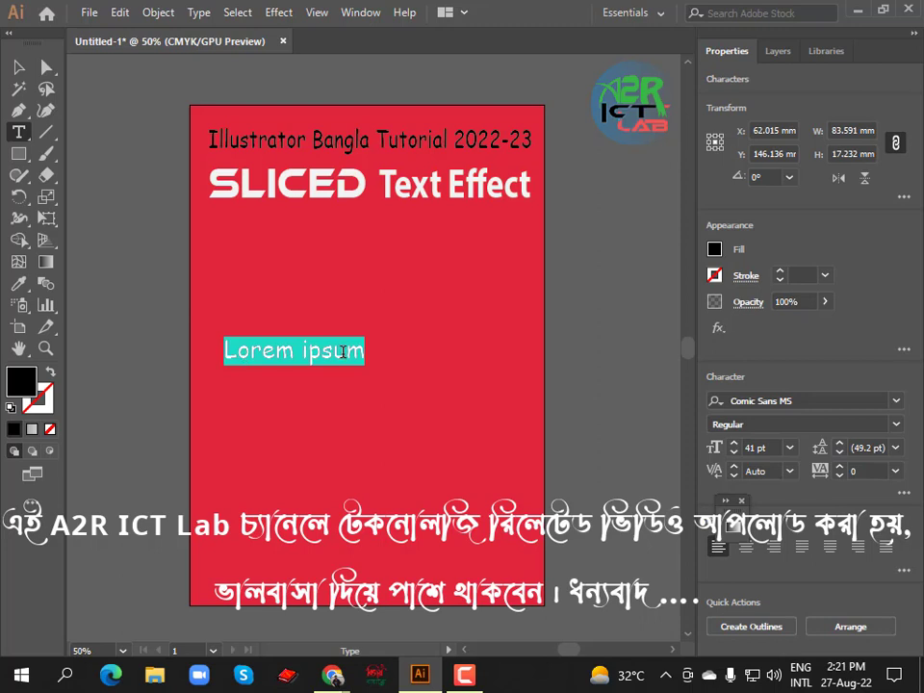
pyautogui.press('Escape')
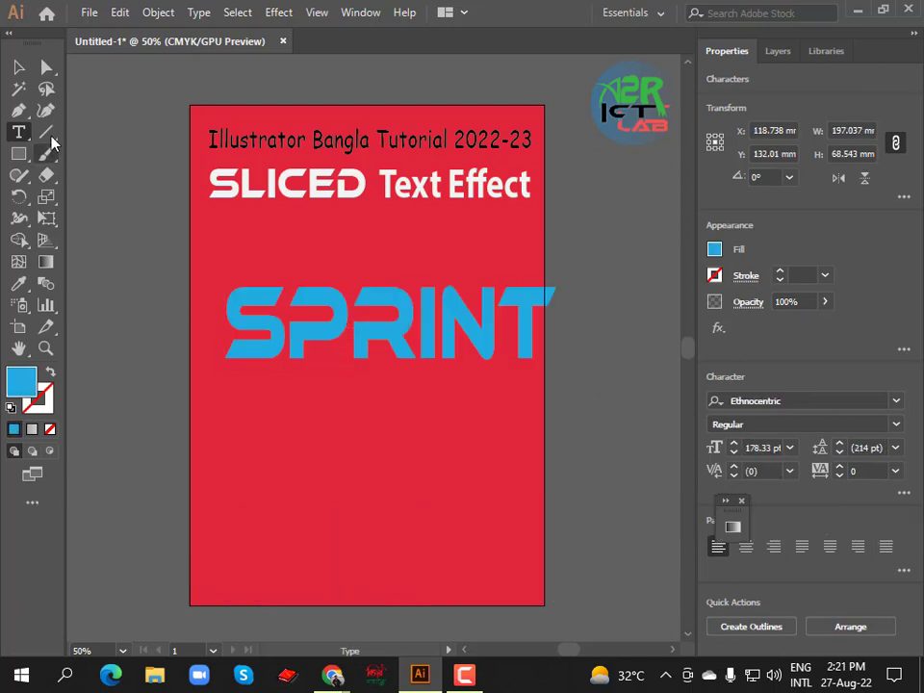
pyautogui.press('v')
pyautogui.moveTo(336, 336); pyautogui.dragTo(317, 351)
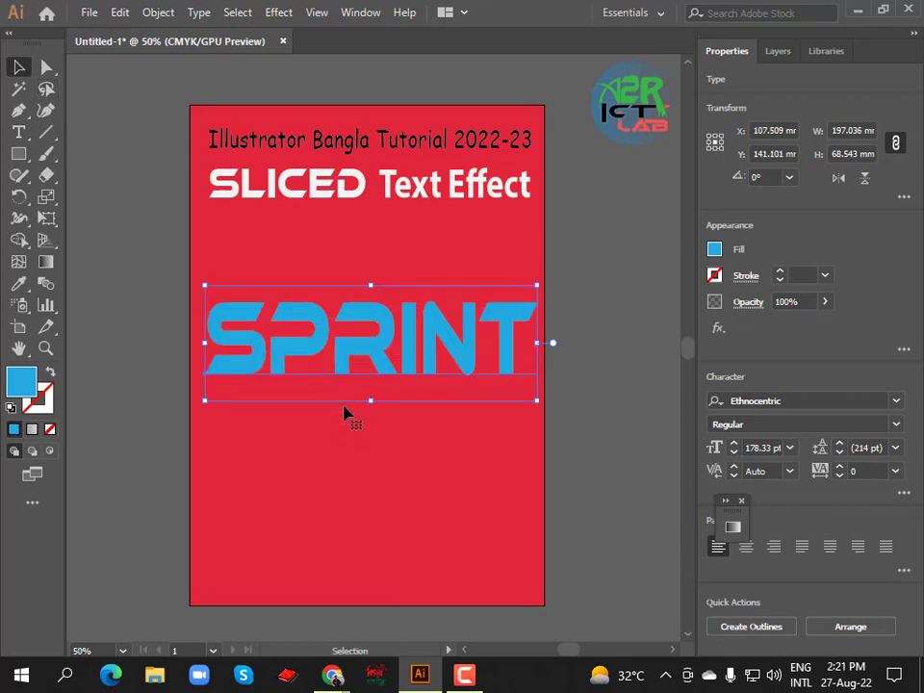
# - Convert the SPRINT text to outlines
pyautogui.click(312, 531)
pyautogui.click(294, 347)
pyautogui.click(198, 17)
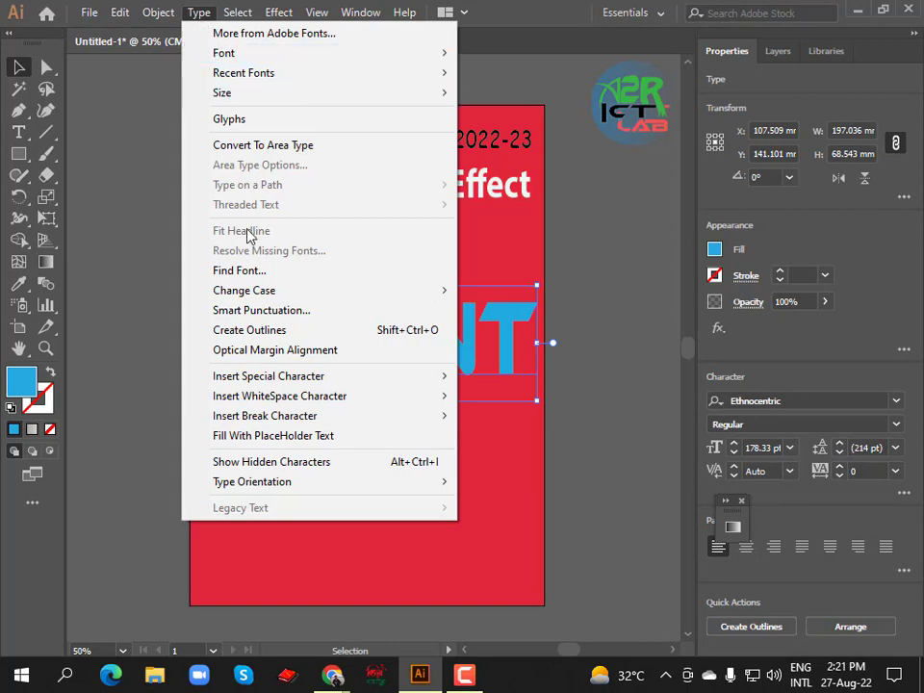
pyautogui.click(288, 343)
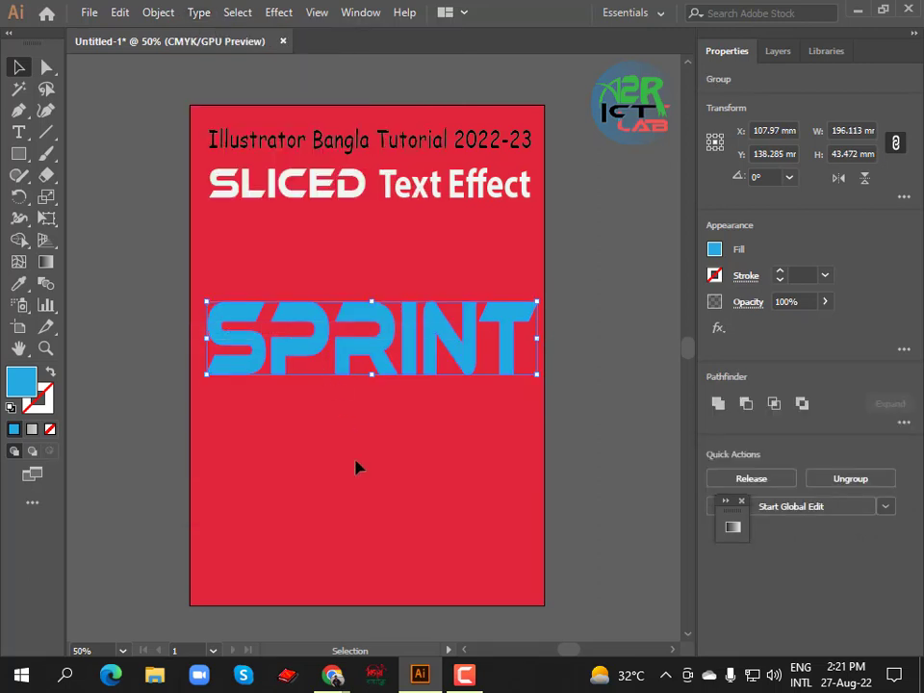
pyautogui.click(283, 434)
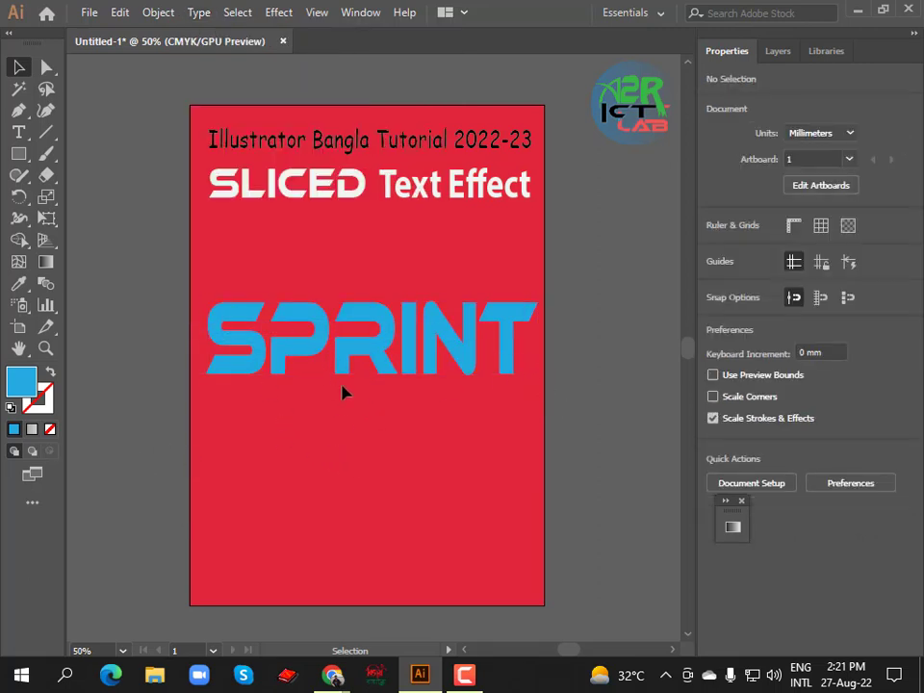
# - Draw a rectangle about 198 mm wide and 35 mm high covering the upper half of the SPRINT letters
pyautogui.click(19, 154)
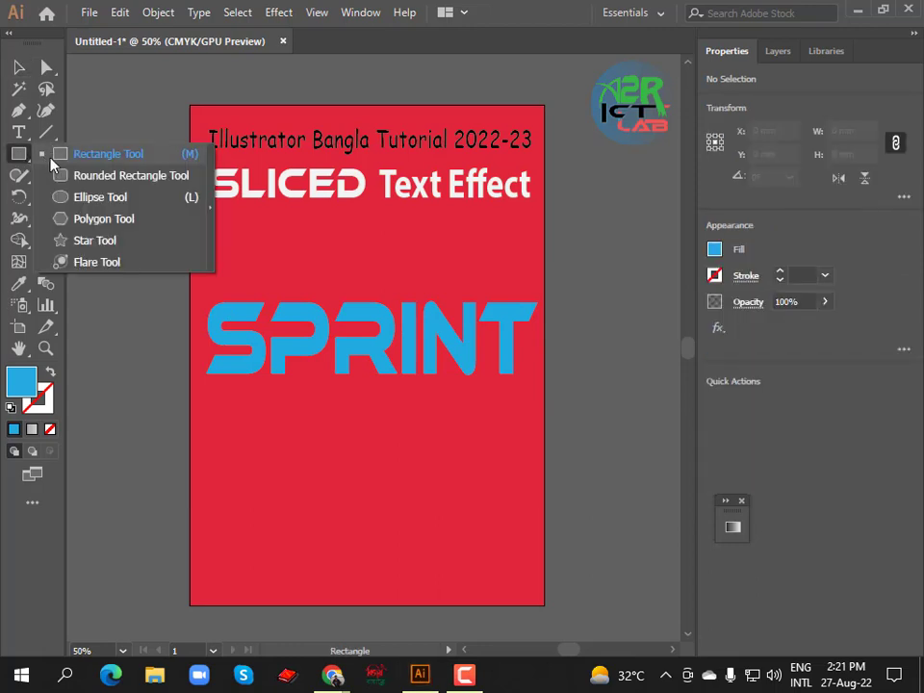
pyautogui.click(97, 156)
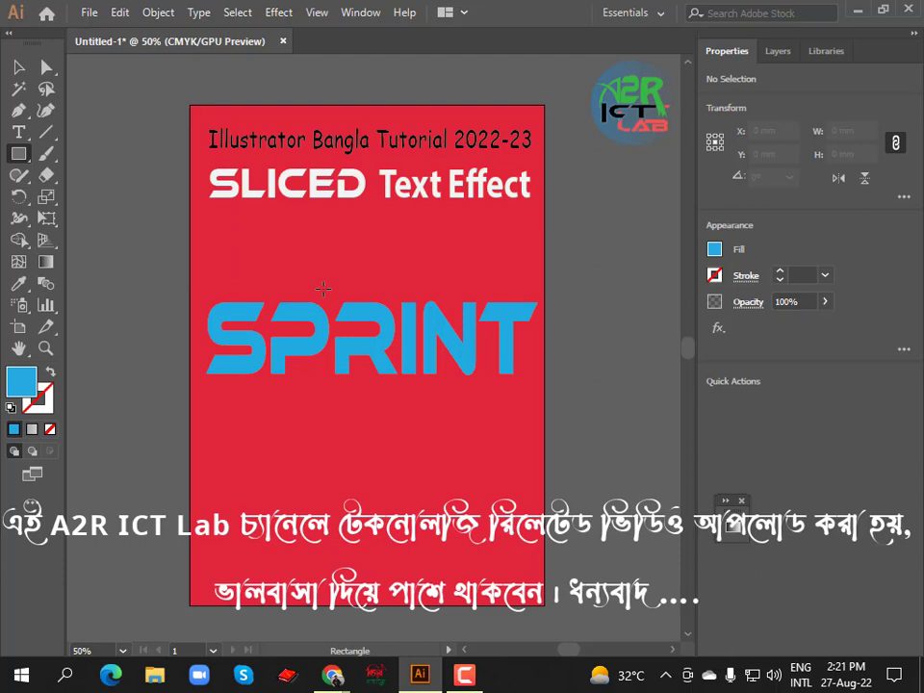
pyautogui.hotkey('ctrl', '=')
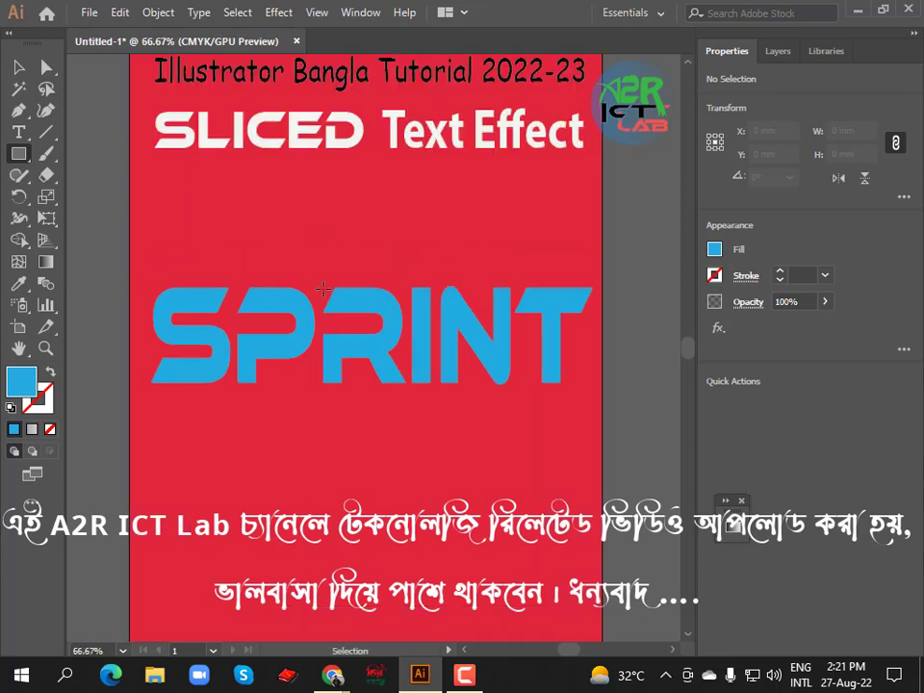
pyautogui.hotkey('ctrl', '=')
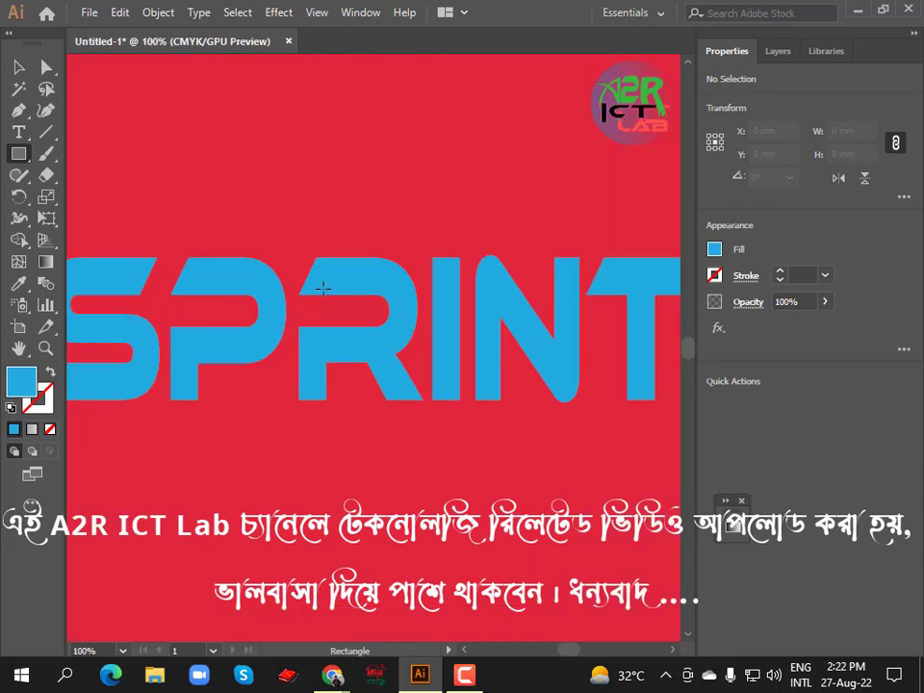
pyautogui.hotkey('ctrl', '-')
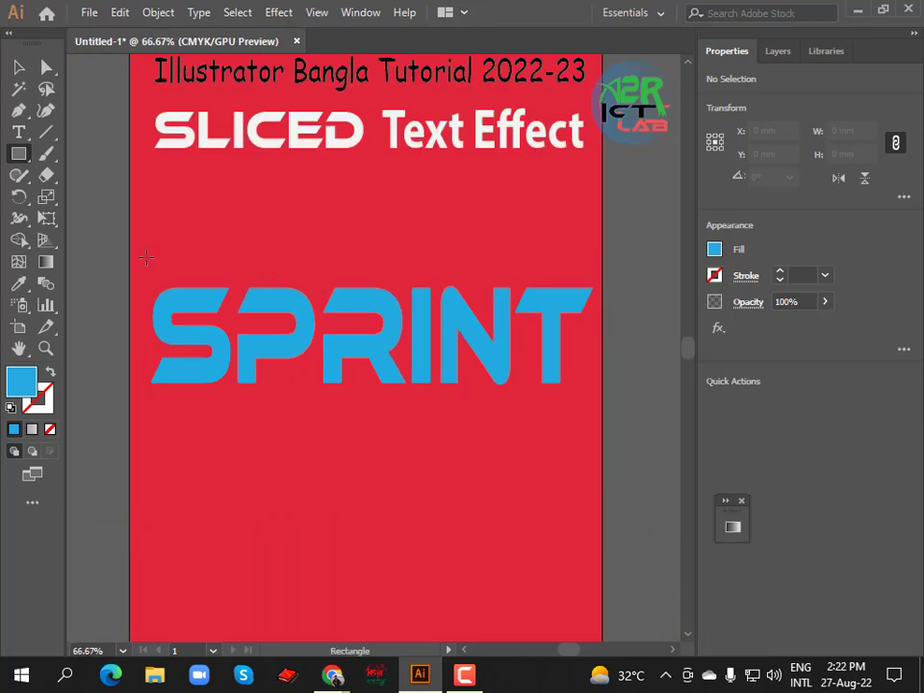
pyautogui.moveTo(146, 256); pyautogui.dragTo(591, 333)
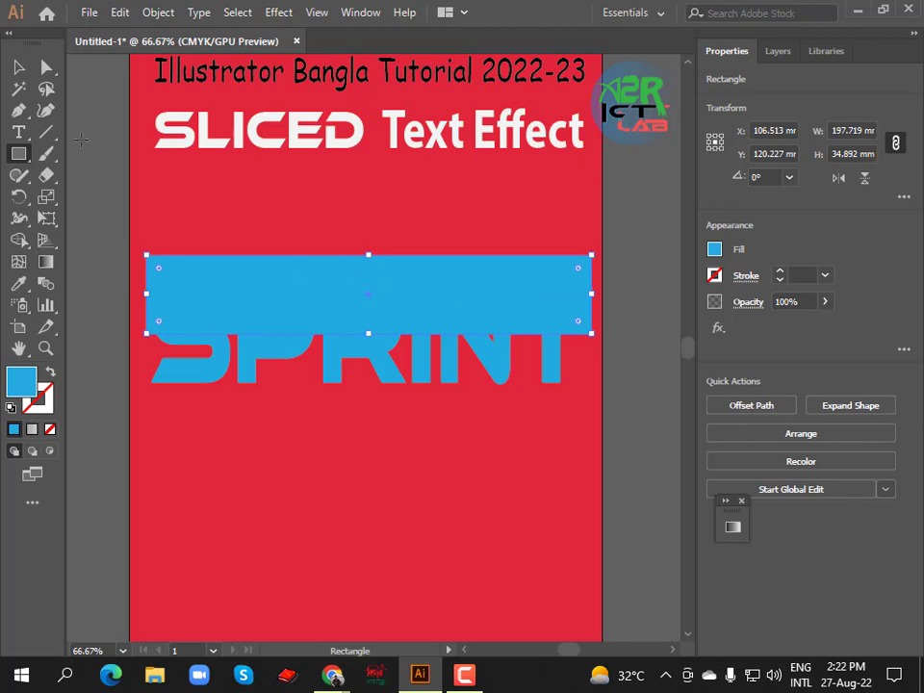
# - Divide the outlined SPRINT letters with the overlapping rectangle using the Pathfinder Divide operation
pyautogui.click(20, 70)
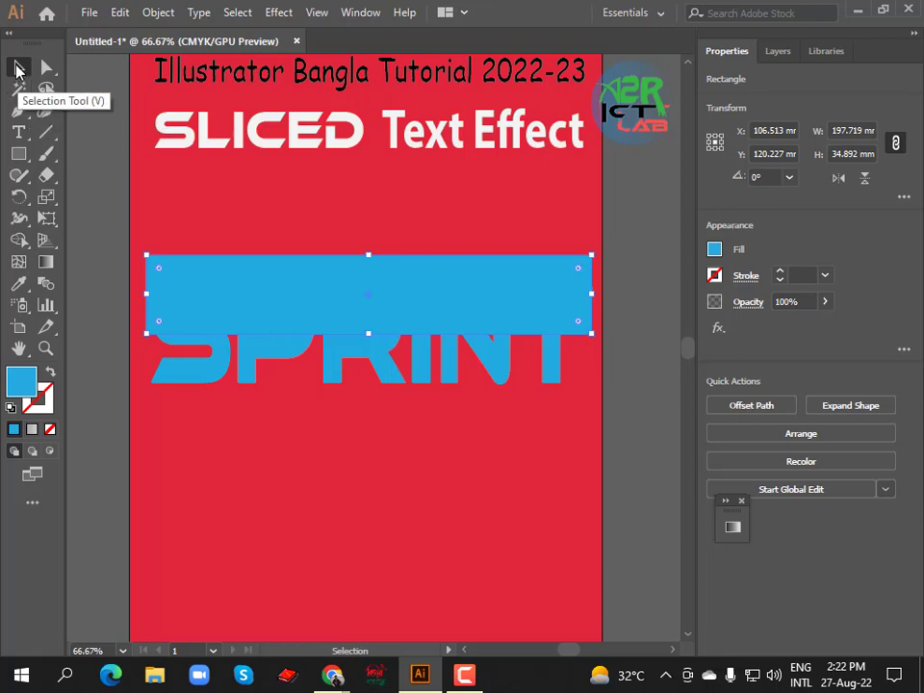
pyautogui.click(184, 200)
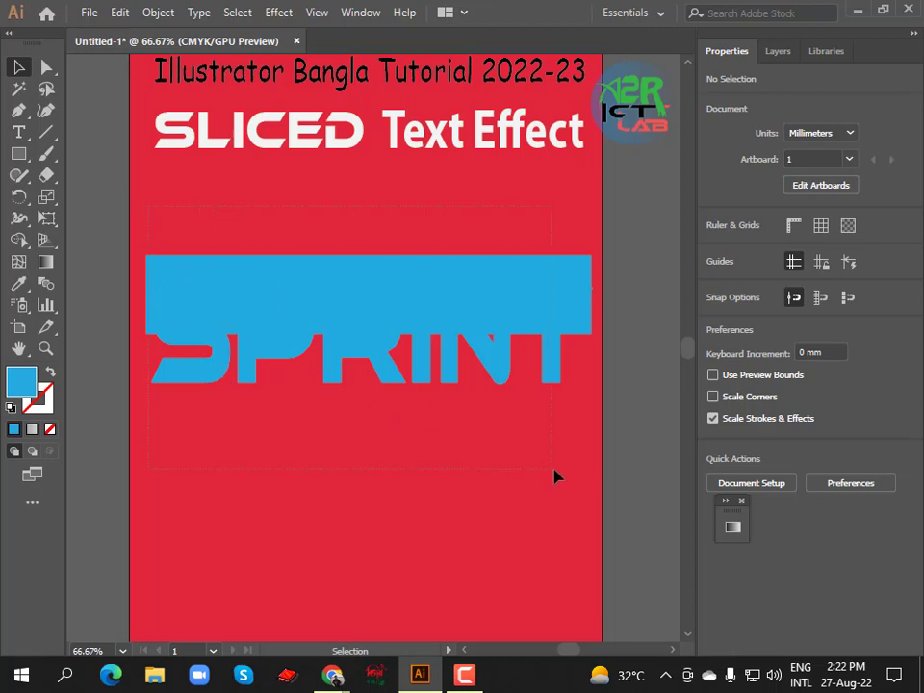
pyautogui.hotkey('ctrl', 'a')
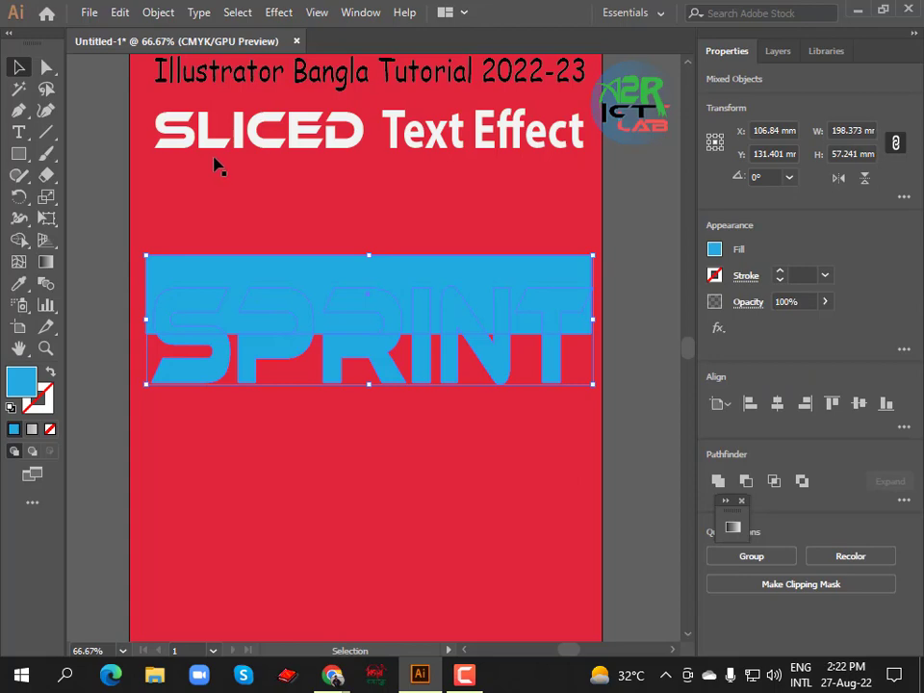
pyautogui.click(359, 12)
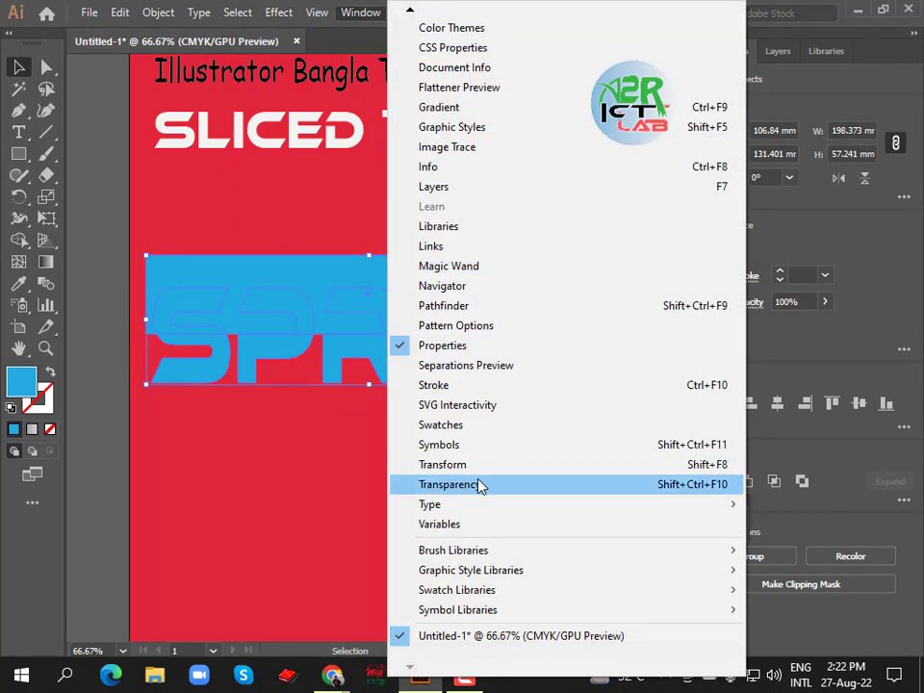
pyautogui.click(474, 307)
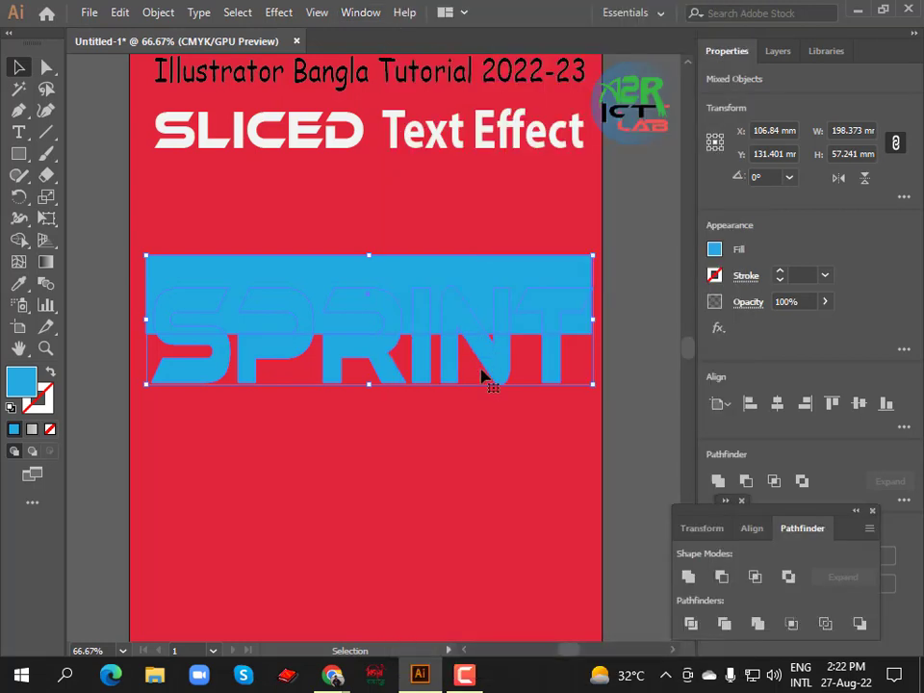
pyautogui.moveTo(778, 519); pyautogui.dragTo(747, 373)
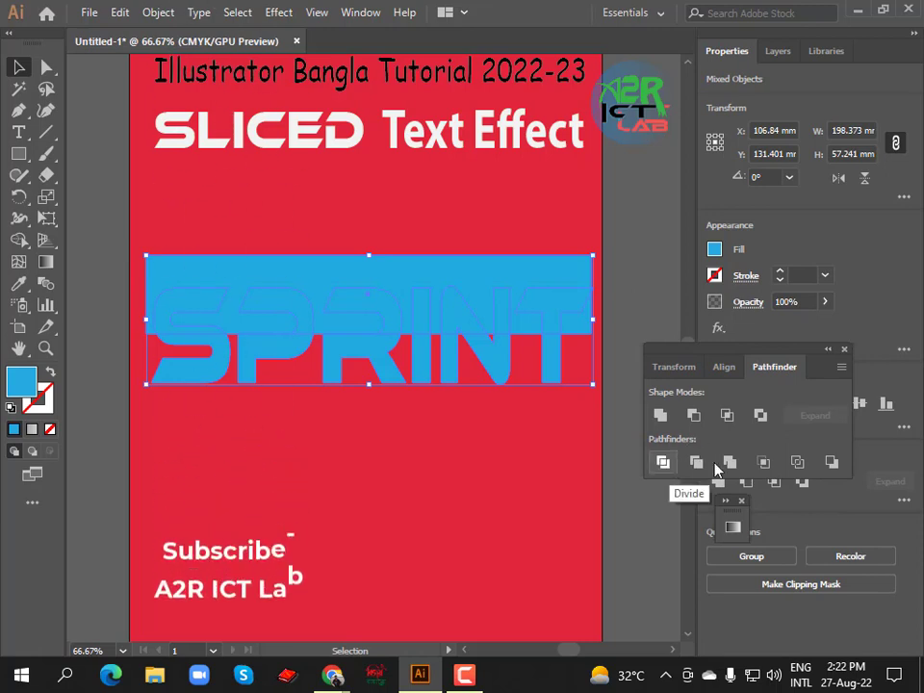
pyautogui.click(660, 466)
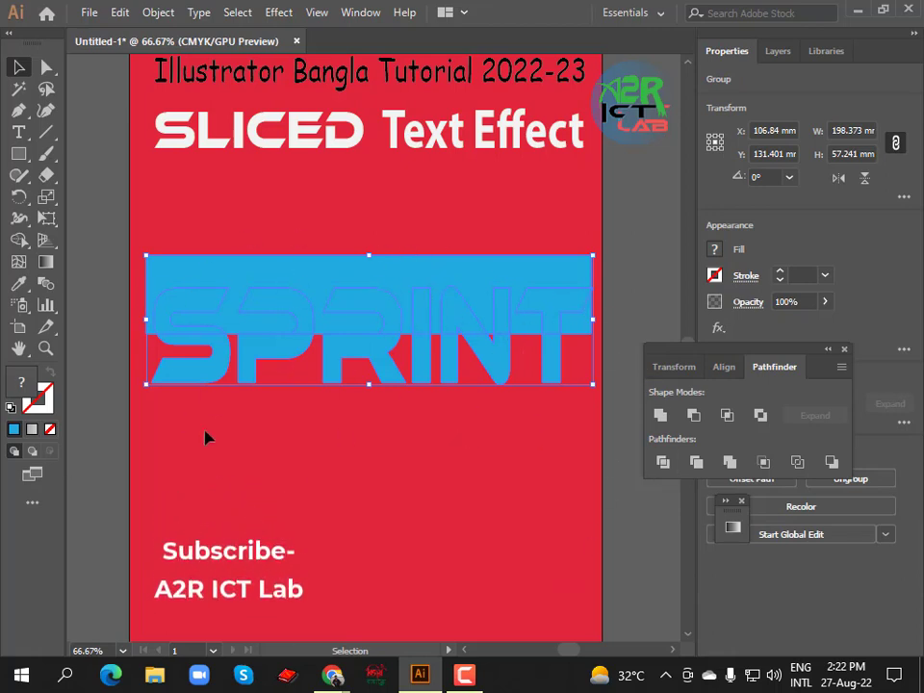
# - Ungroup the divided SPRINT artwork
pyautogui.rightClick(335, 276)
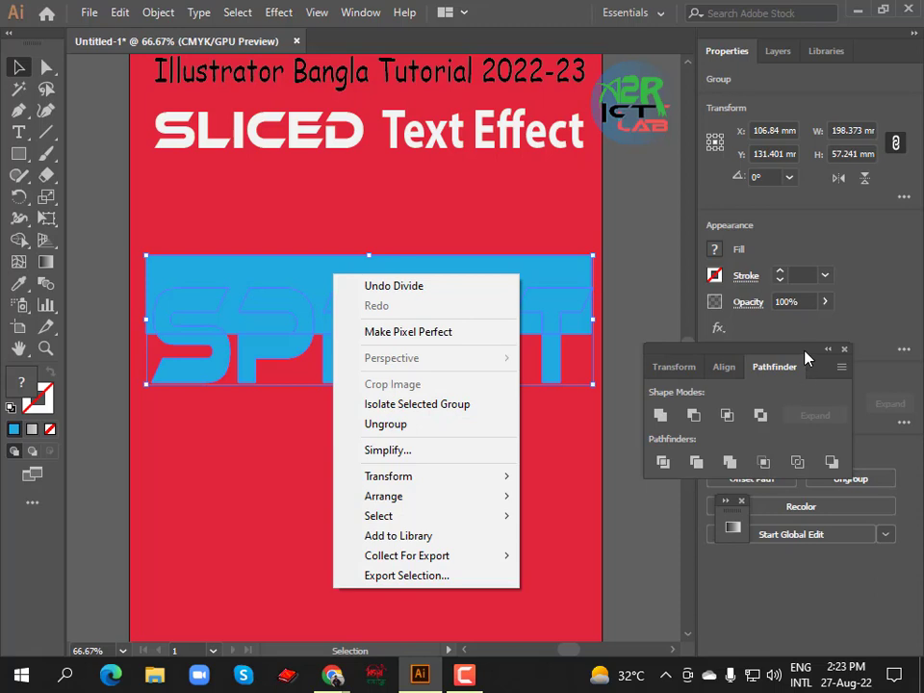
pyautogui.moveTo(807, 358); pyautogui.dragTo(806, 267)
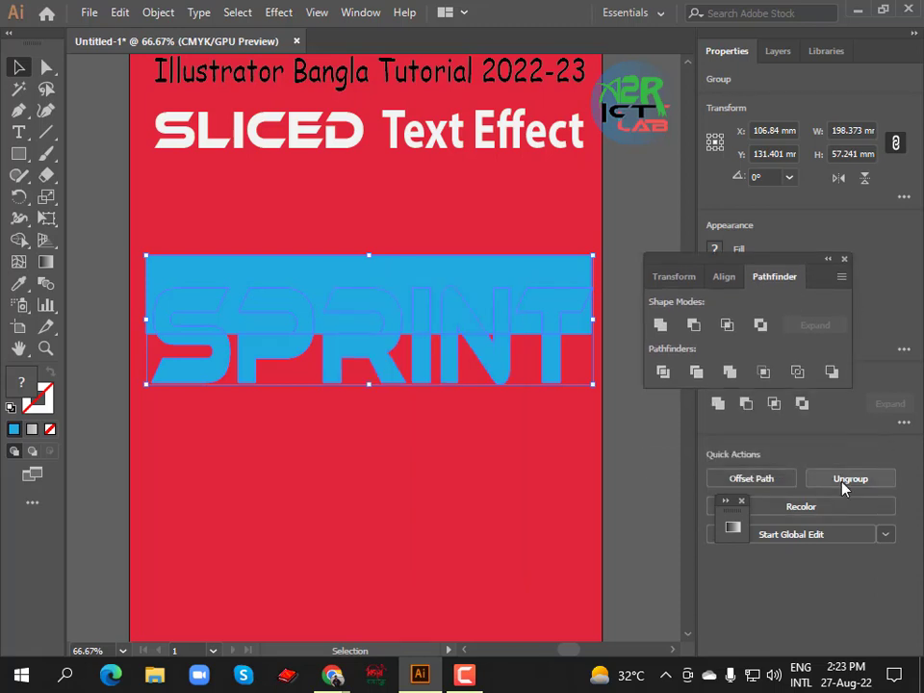
pyautogui.rightClick(393, 269)
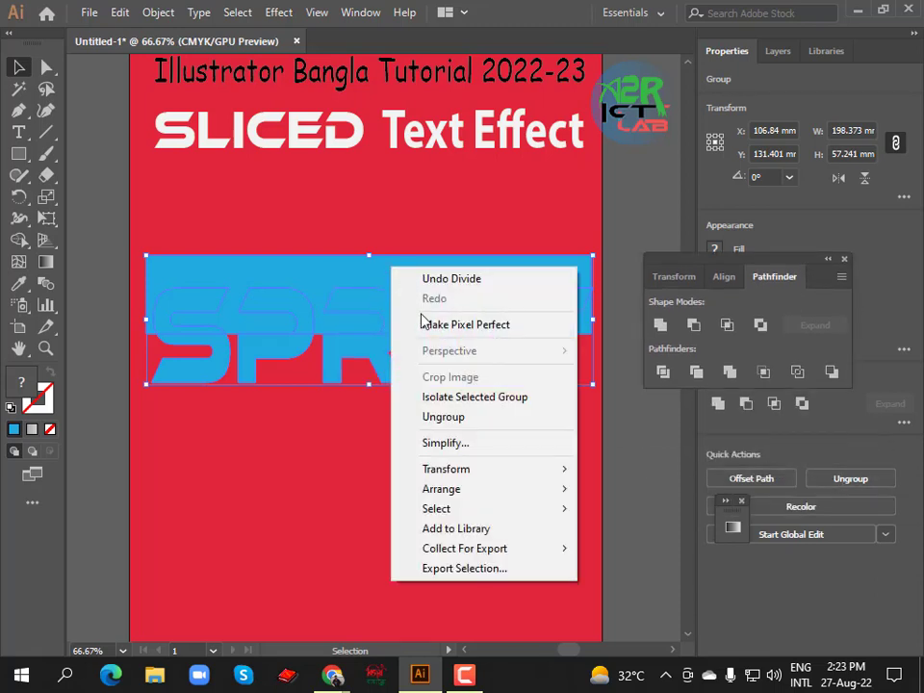
pyautogui.click(469, 419)
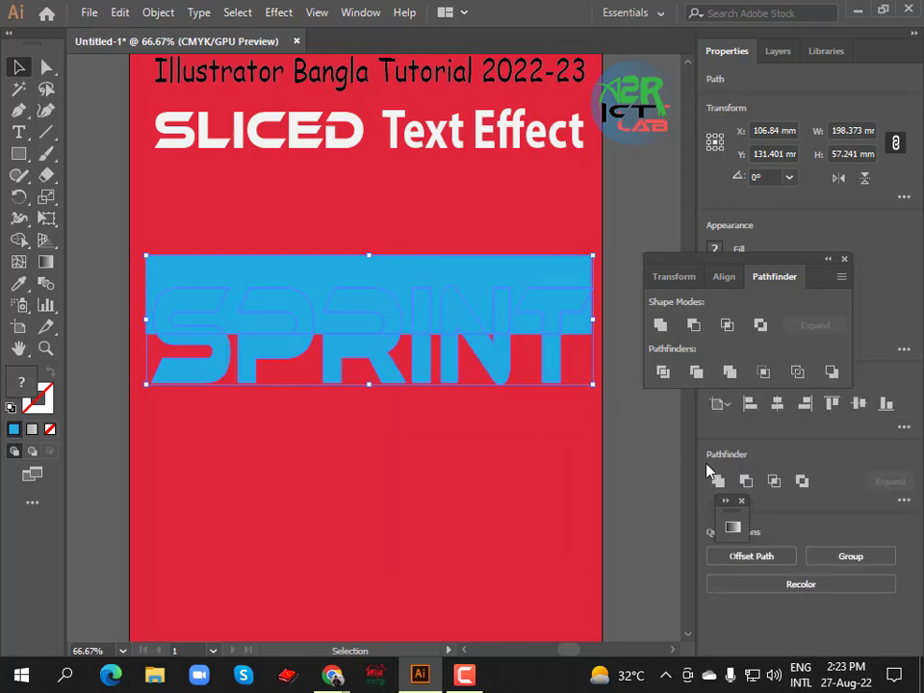
# - Delete the leftover rectangle pieces around the SPRINT letters, including the one beside the upper part of the T
pyautogui.click(484, 222)
pyautogui.click(446, 290)
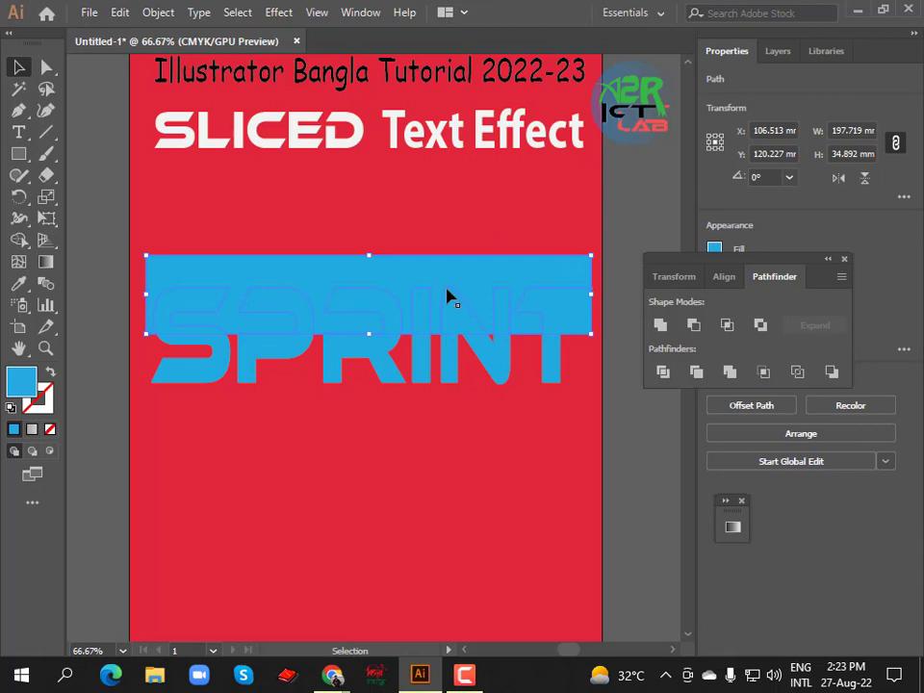
pyautogui.press('Delete')
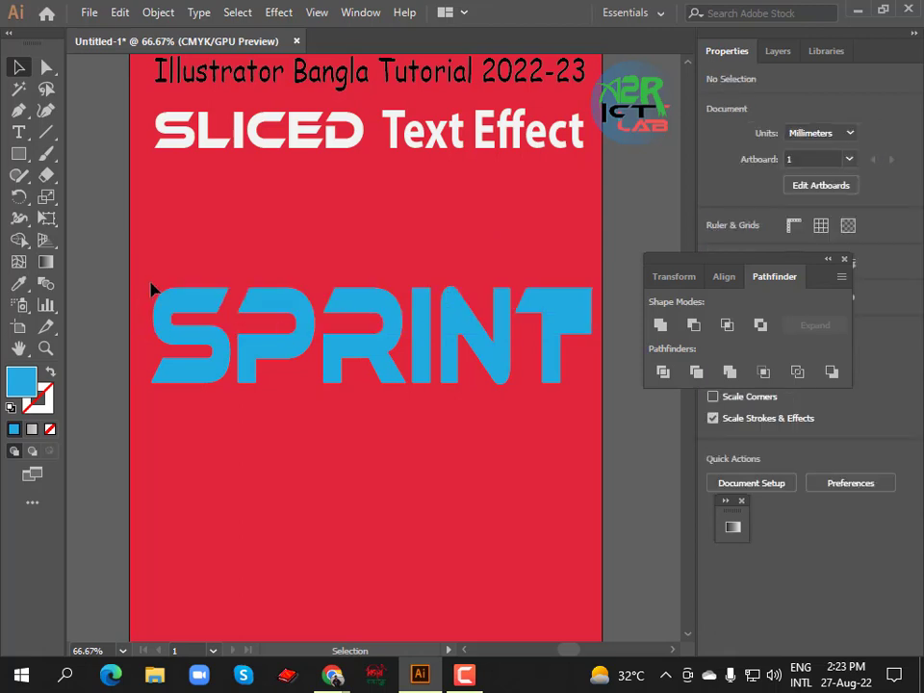
pyautogui.moveTo(152, 288); pyautogui.dragTo(582, 423)
pyautogui.click(535, 336)
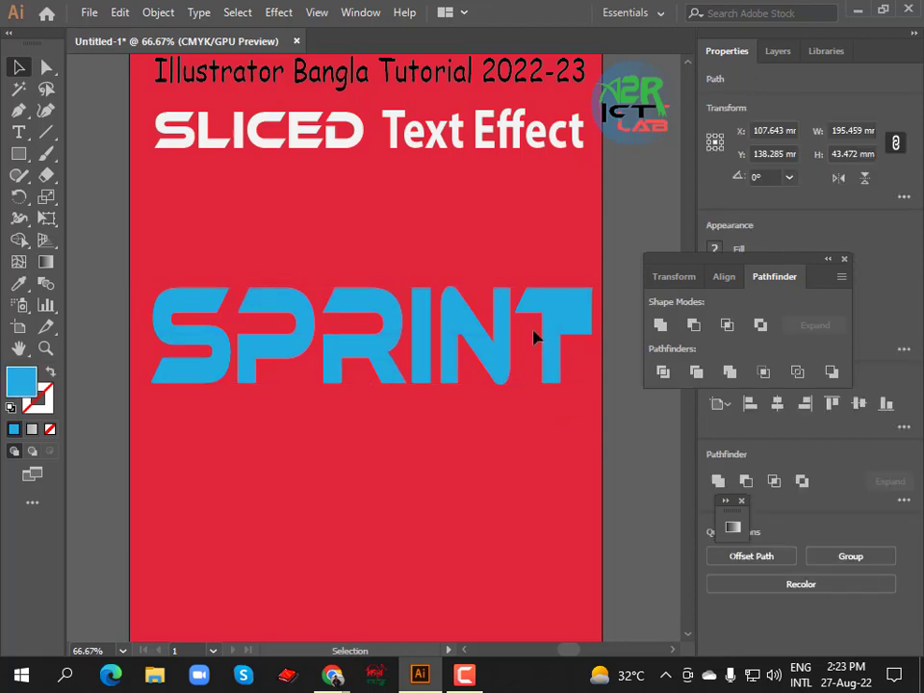
pyautogui.click(587, 330)
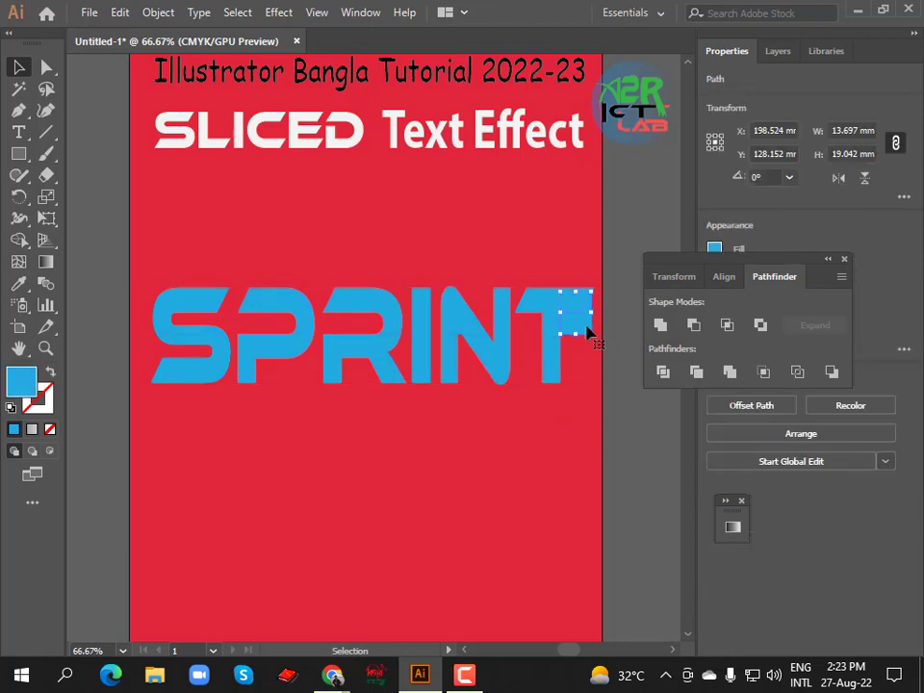
pyautogui.click(595, 337)
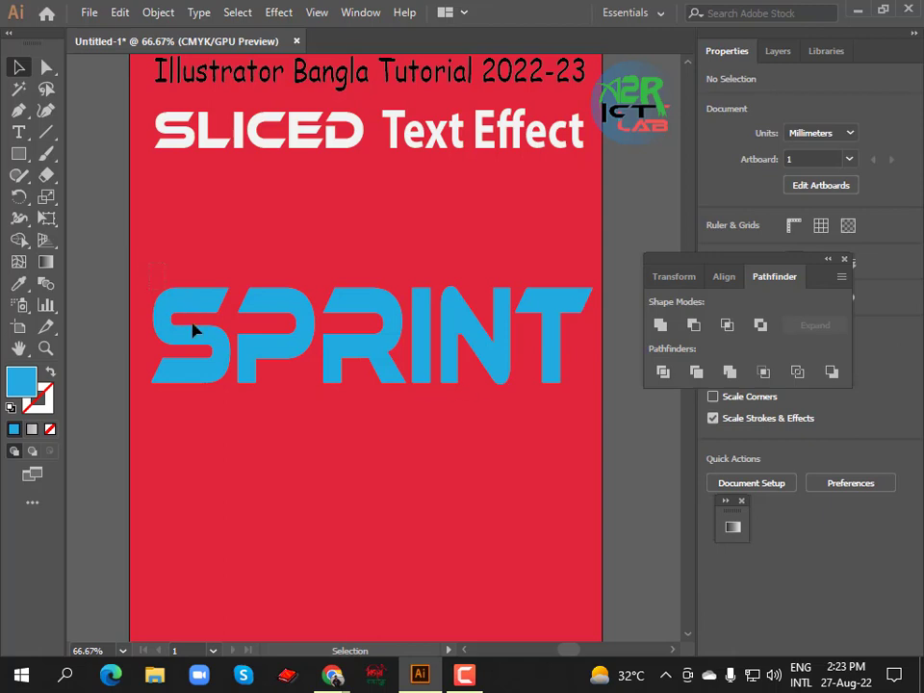
# - Fill all SPRINT letter pieces with the lightest gray swatch
pyautogui.moveTo(150, 263); pyautogui.dragTo(578, 451)
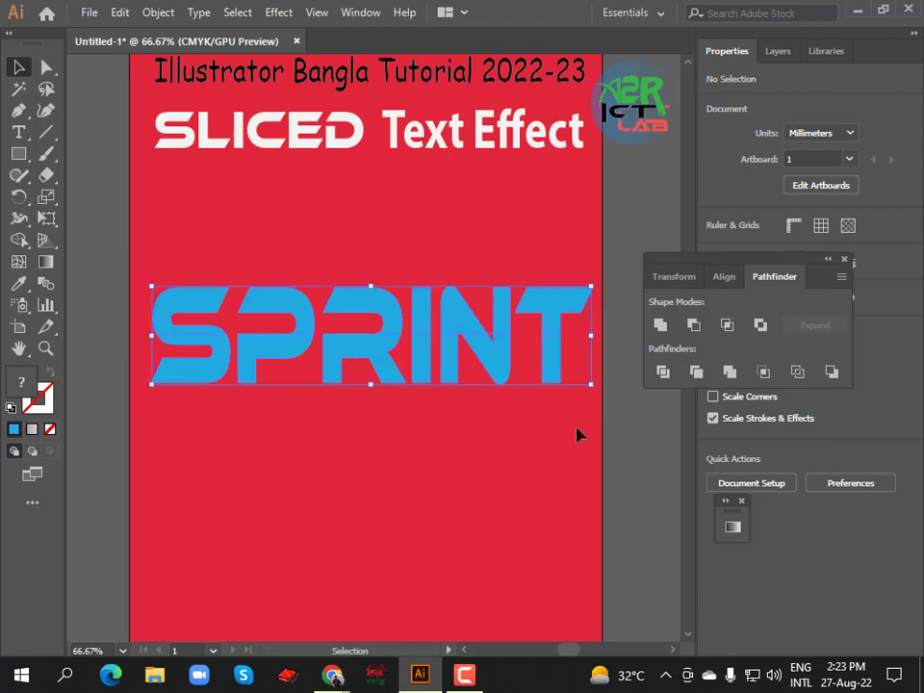
pyautogui.moveTo(726, 280); pyautogui.dragTo(777, 433)
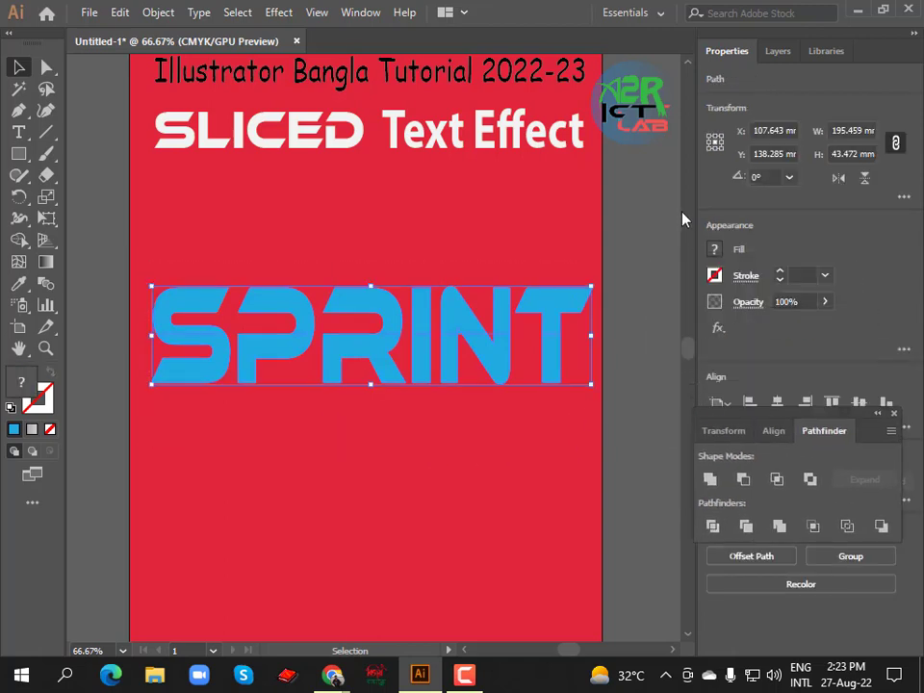
pyautogui.click(715, 250)
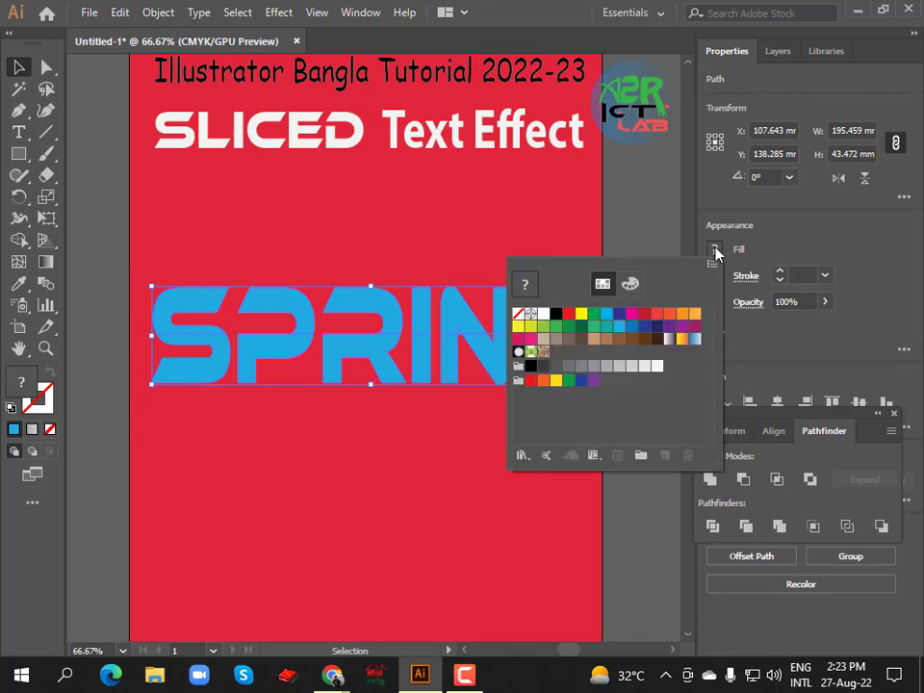
pyautogui.click(655, 366)
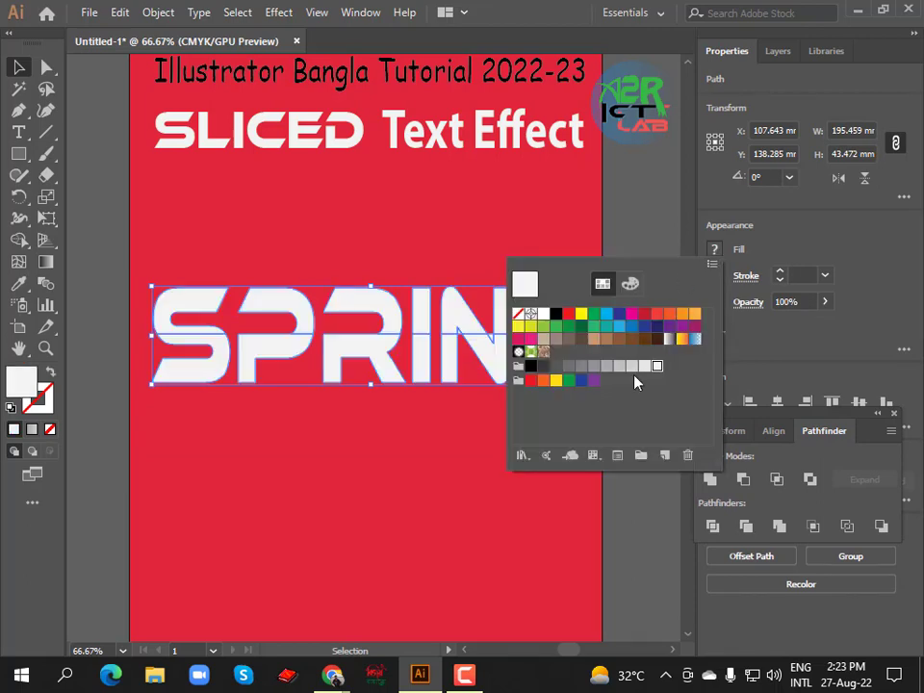
pyautogui.click(436, 434)
pyautogui.click(260, 458)
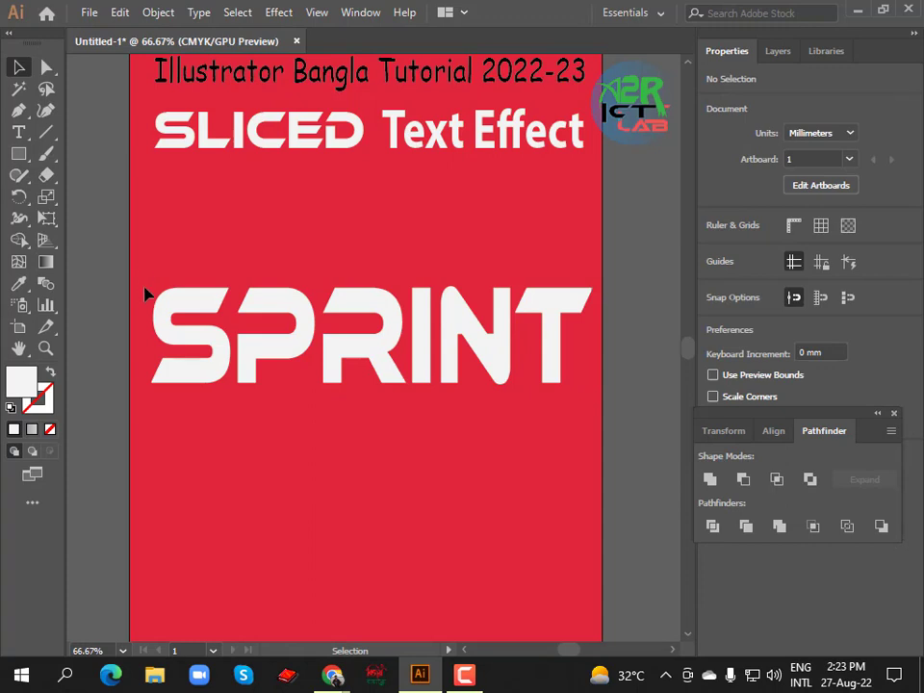
# - Apply a linear gradient fill to the upper half of the SPRINT letters
pyautogui.click(554, 321)
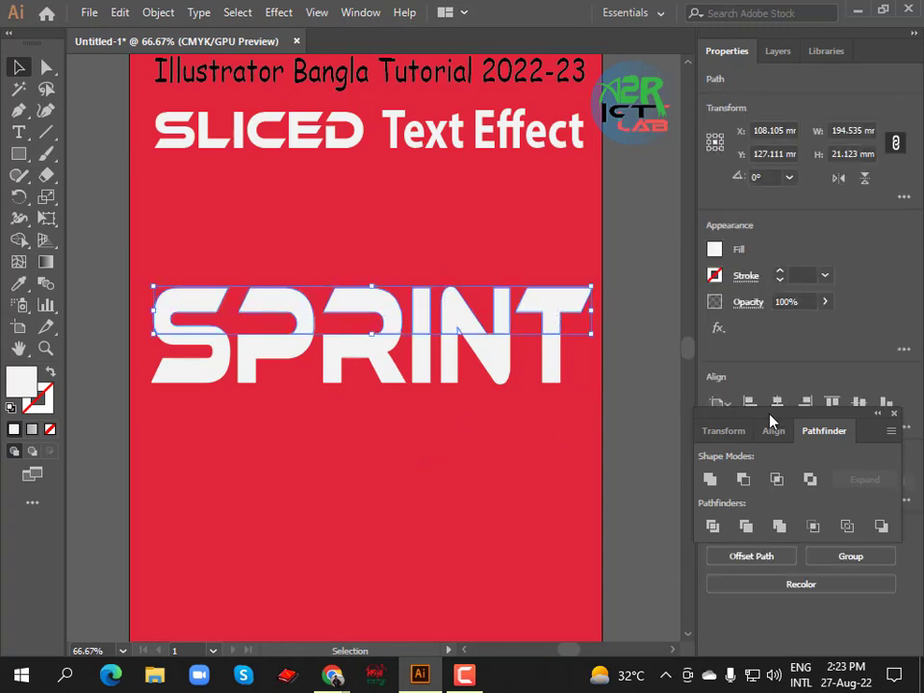
pyautogui.moveTo(772, 424); pyautogui.dragTo(783, 527)
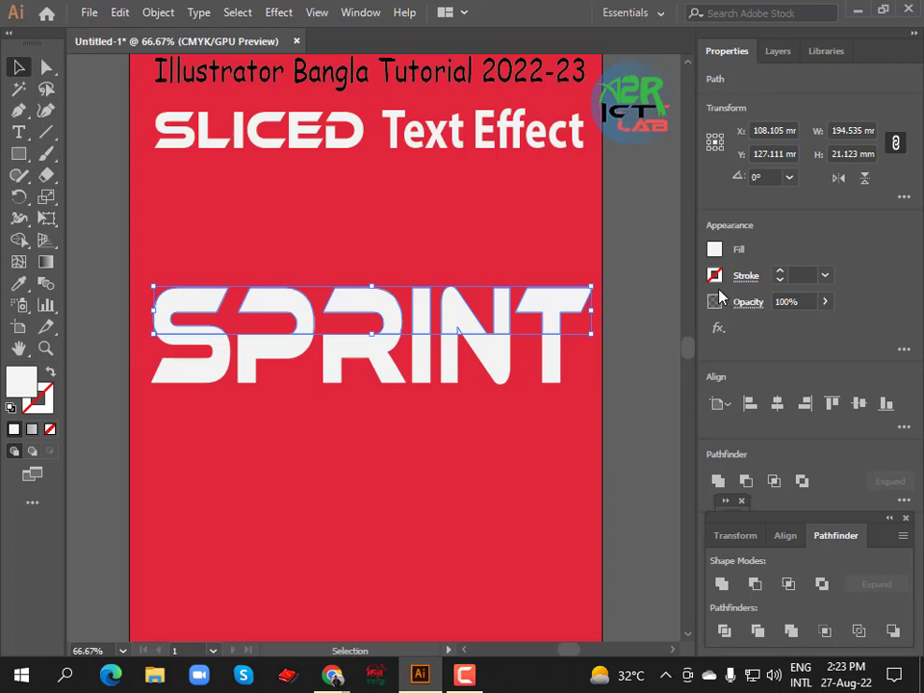
pyautogui.click(45, 263)
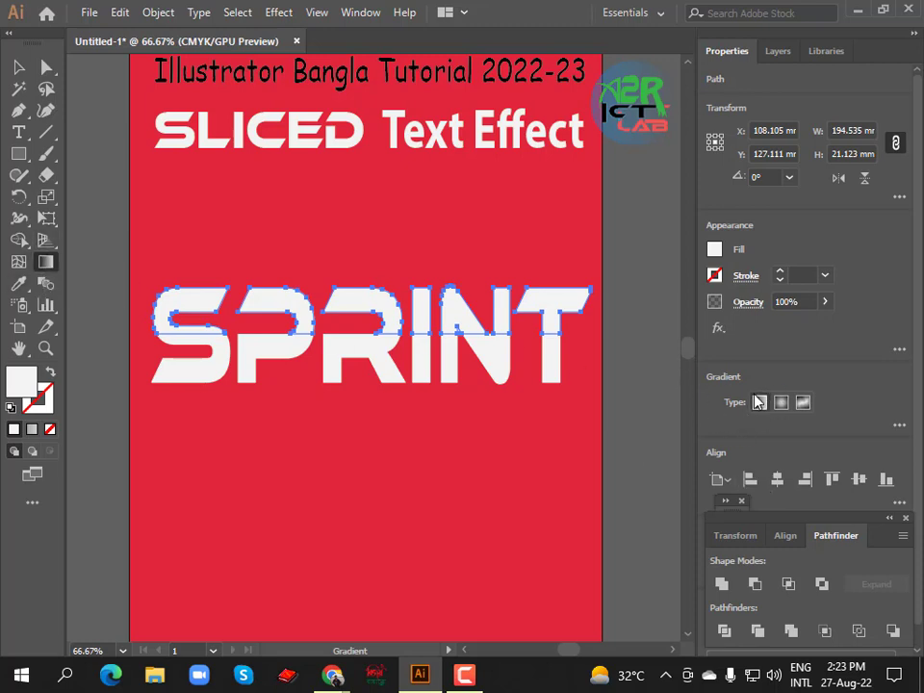
pyautogui.click(368, 17)
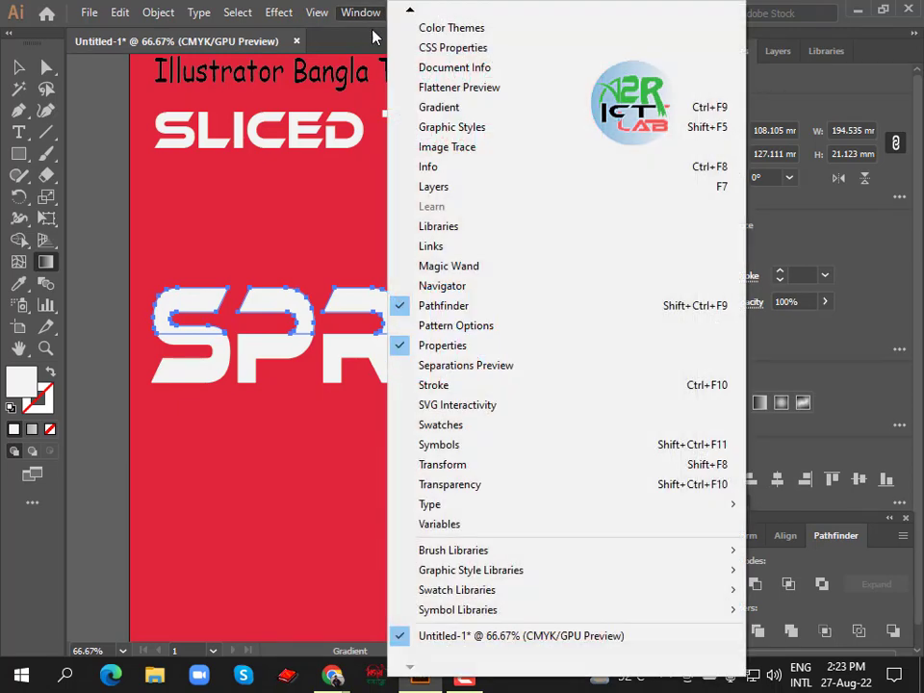
pyautogui.click(445, 115)
pyautogui.moveTo(671, 433); pyautogui.dragTo(822, 334)
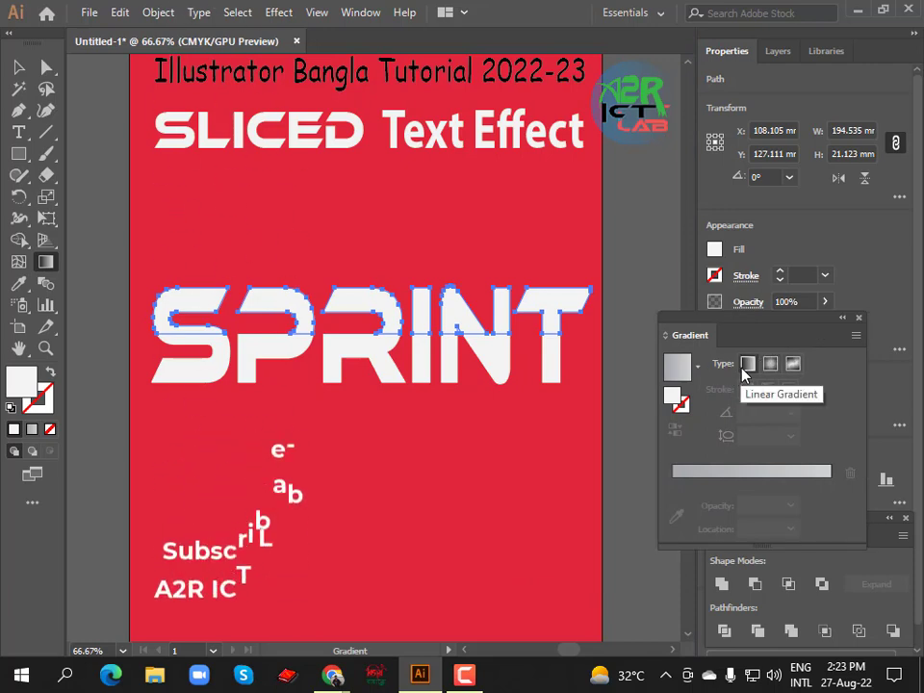
pyautogui.click(747, 365)
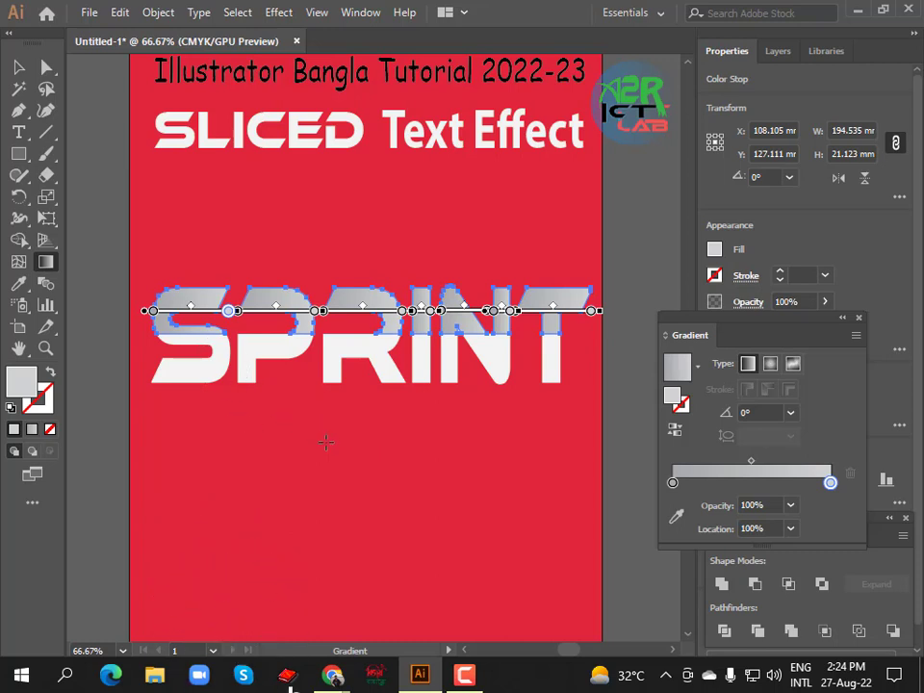
# - Set the gradient's start stop to a medium gray swatch and its end stop to the second-lightest gray swatch
pyautogui.doubleClick(671, 481)
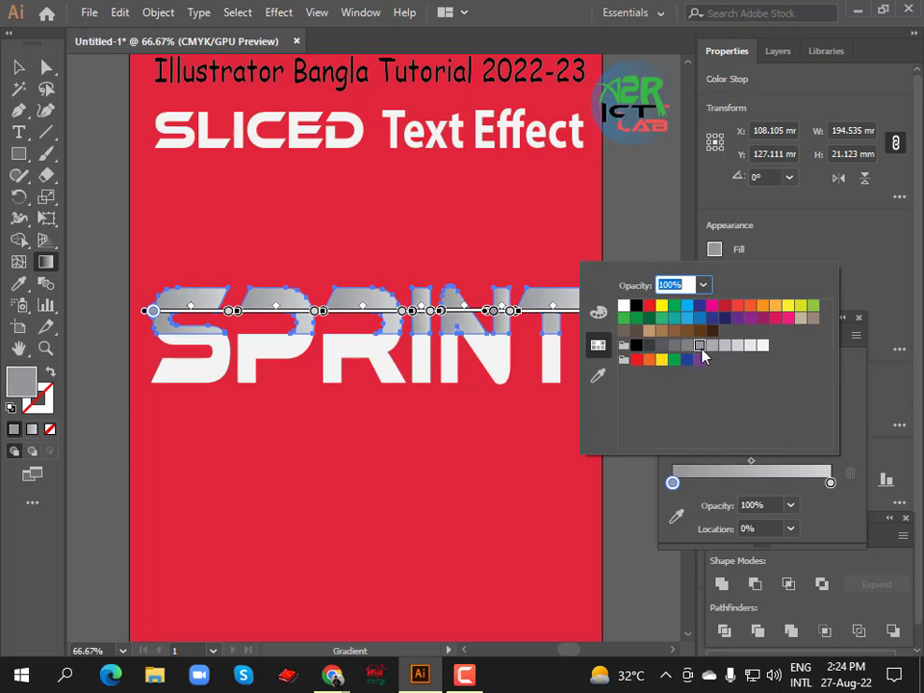
pyautogui.click(831, 482)
pyautogui.doubleClick(832, 482)
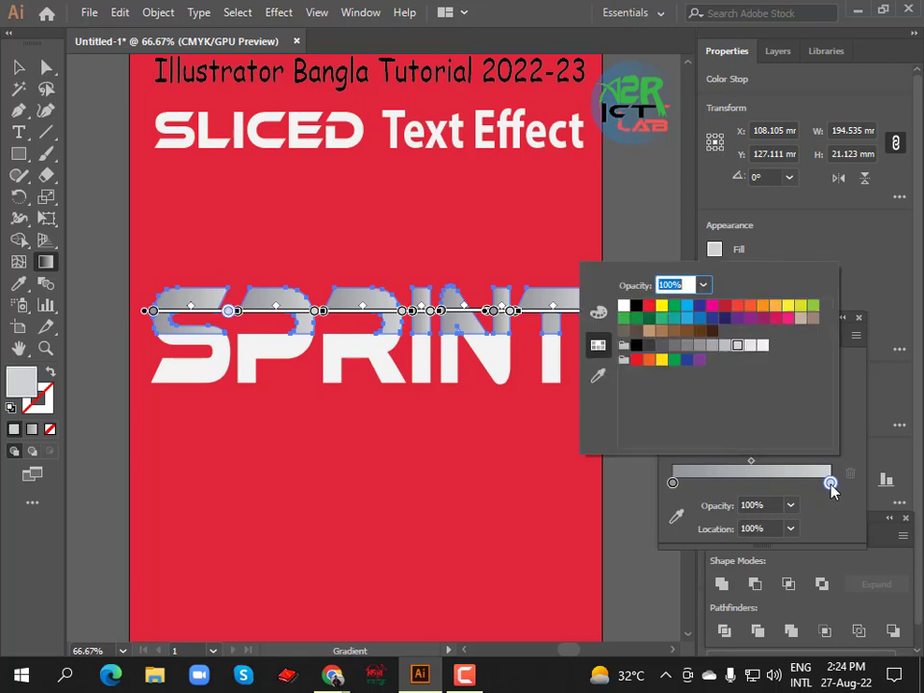
pyautogui.click(738, 345)
pyautogui.click(751, 346)
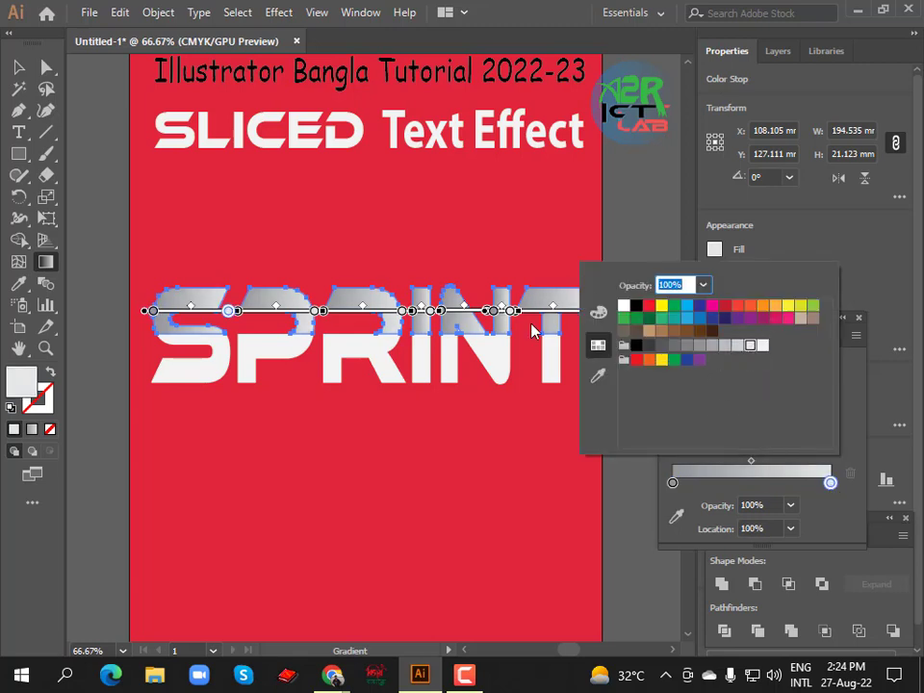
pyautogui.click(554, 533)
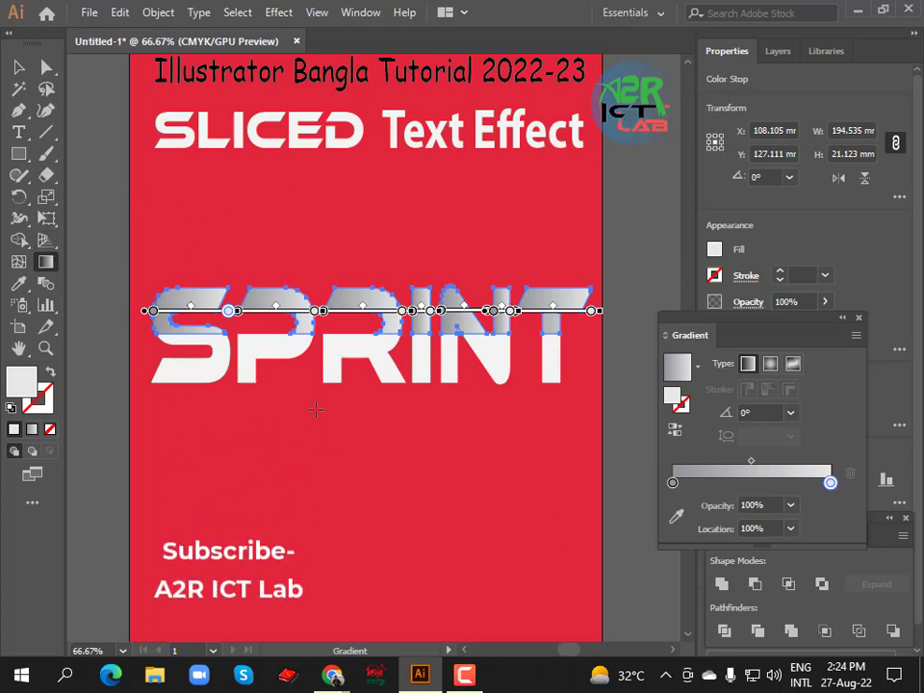
# - Redraw the gradient as one long diagonal at about 69° rising across the whole upper half of SPRINT
pyautogui.moveTo(419, 213); pyautogui.dragTo(541, 223)
pyautogui.moveTo(197, 410); pyautogui.dragTo(291, 242)
pyautogui.moveTo(341, 408); pyautogui.dragTo(465, 83)
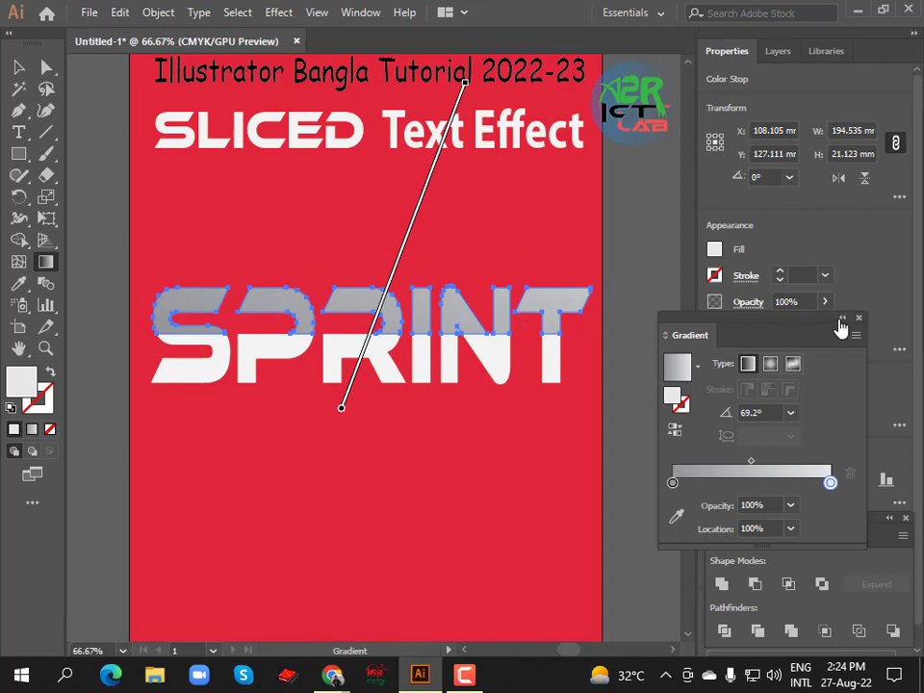
pyautogui.click(842, 318)
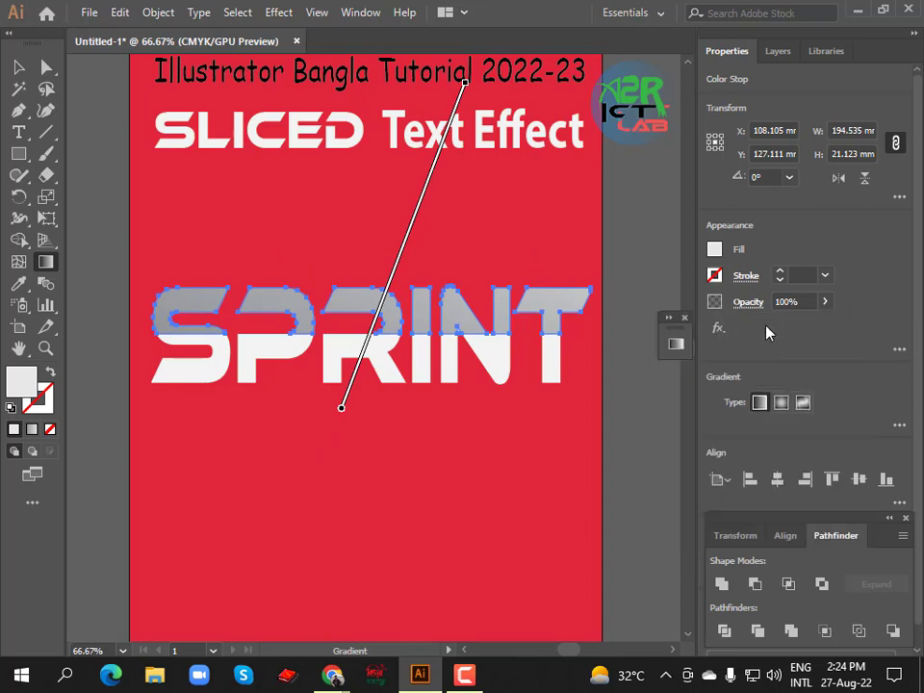
pyautogui.click(19, 66)
pyautogui.click(132, 188)
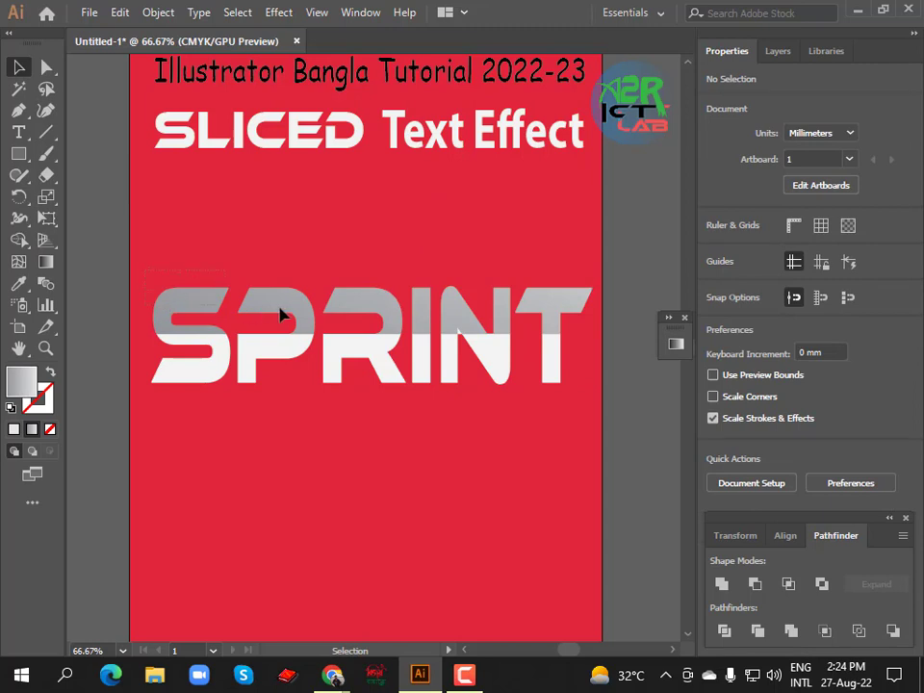
# - Shift the gray upper half of SPRINT slightly to the right so it is offset from the lower half
pyautogui.click(415, 318)
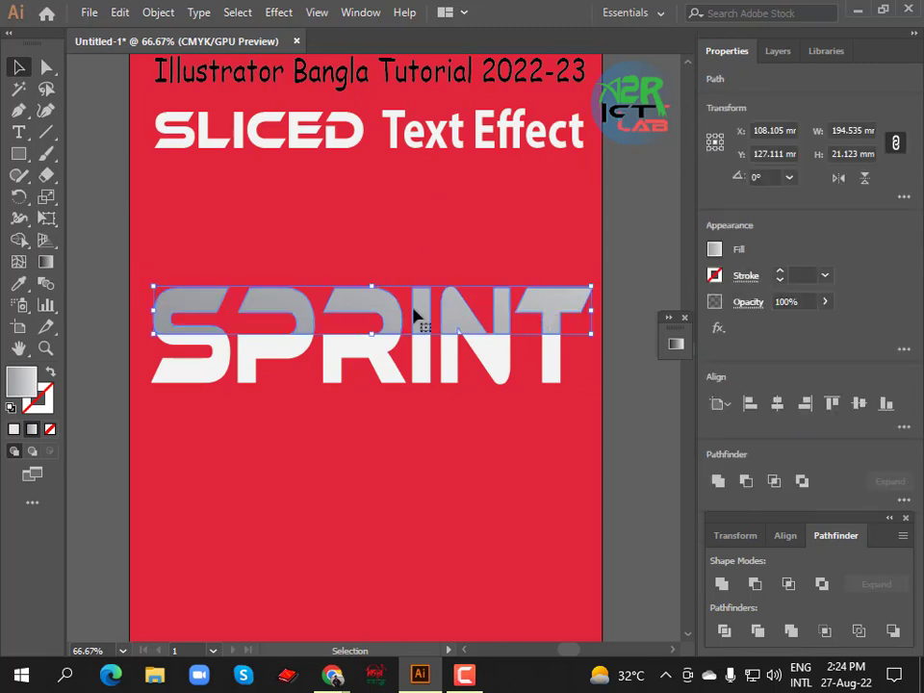
pyautogui.moveTo(423, 316); pyautogui.dragTo(429, 314)
pyautogui.click(327, 450)
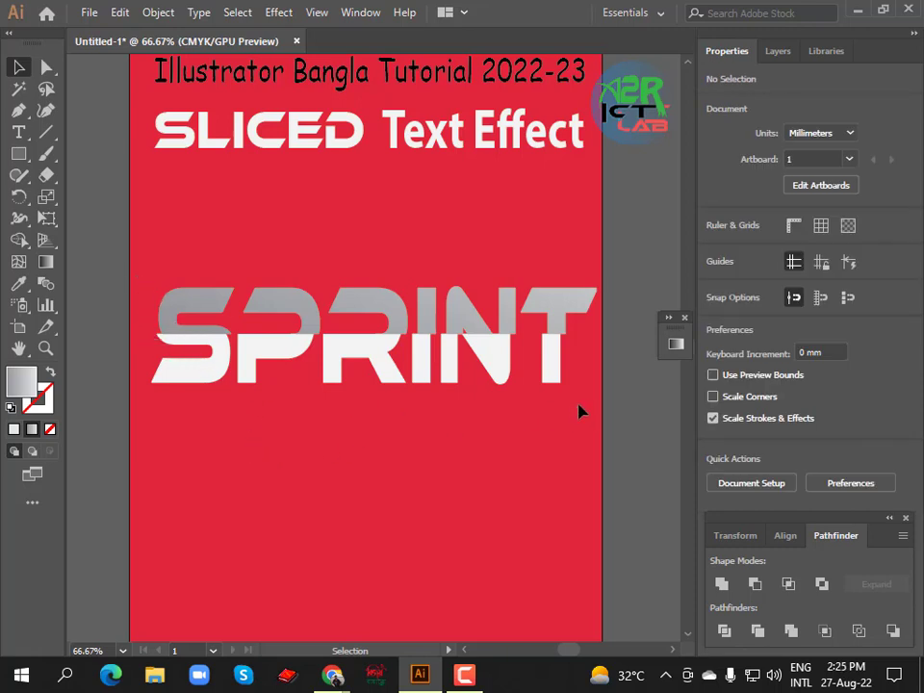
# - Bring the white lower half of the SPRINT letters to the front
pyautogui.moveTo(246, 422); pyautogui.dragTo(174, 426)
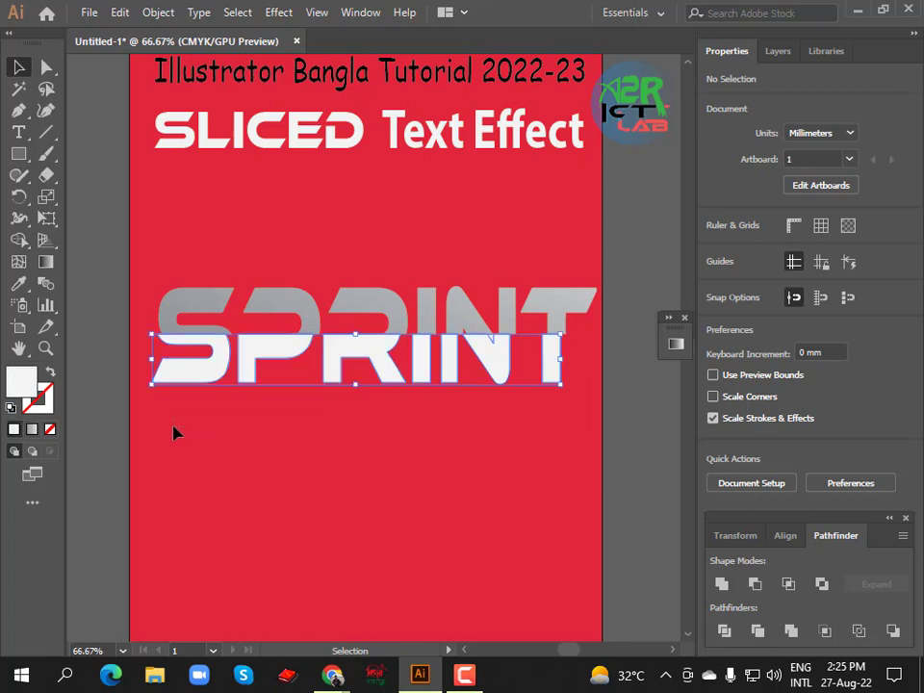
pyautogui.rightClick(288, 352)
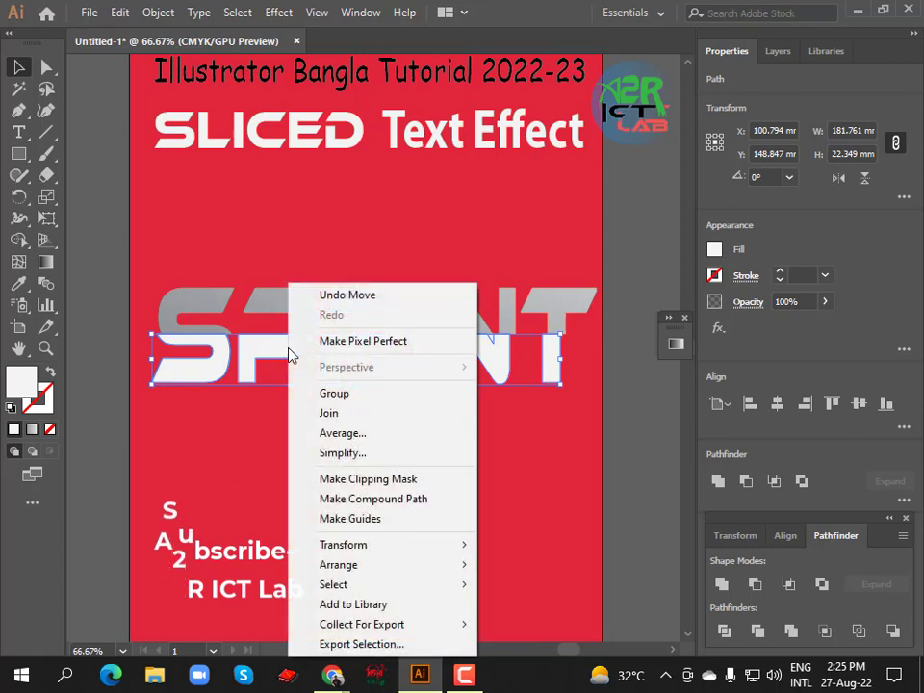
pyautogui.moveTo(363, 575)
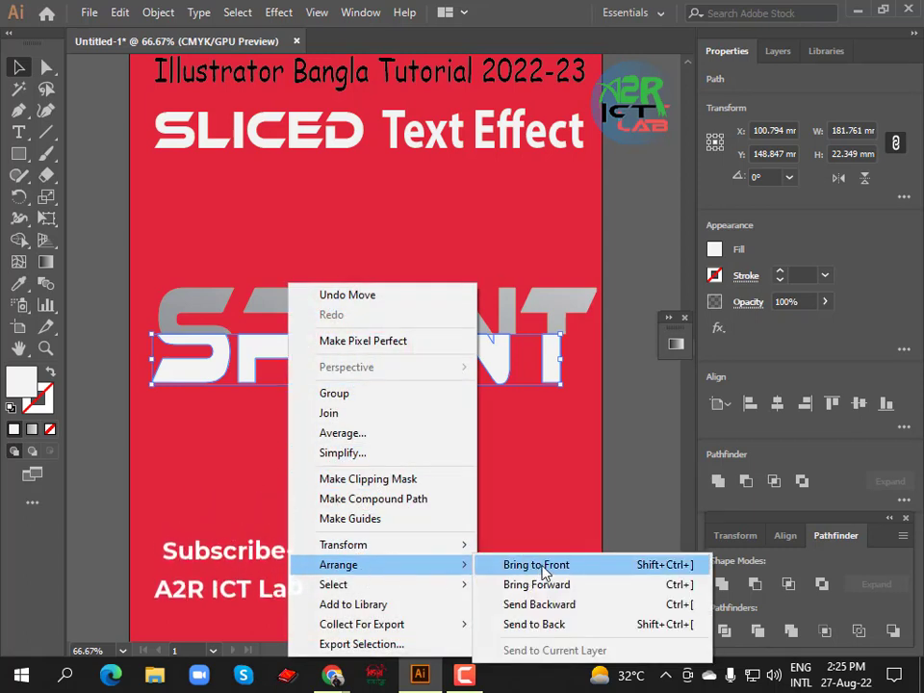
pyautogui.click(541, 566)
pyautogui.click(378, 532)
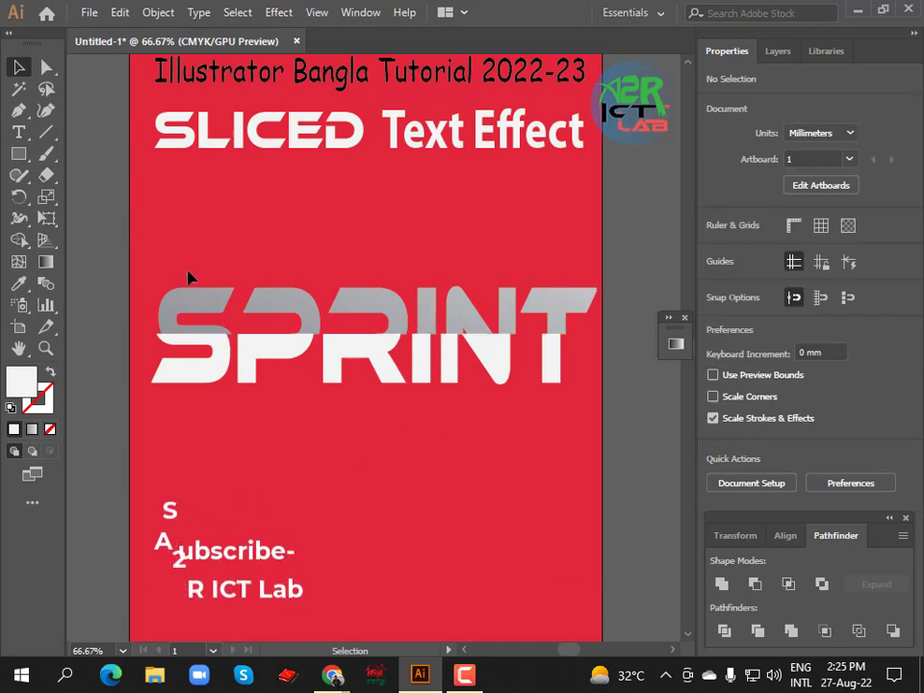
# - Rotate both SPRINT halves about 9° counterclockwise and scale them down to about 162 mm wide, placed near the artboard's horizontal center
pyautogui.moveTo(163, 258); pyautogui.dragTo(474, 456)
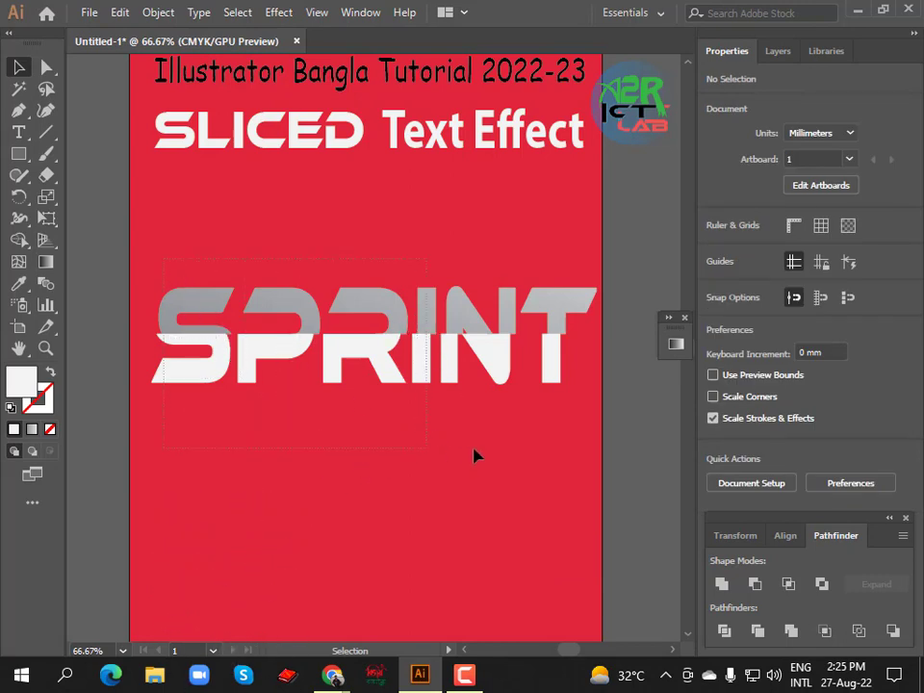
pyautogui.moveTo(573, 433); pyautogui.dragTo(573, 433)
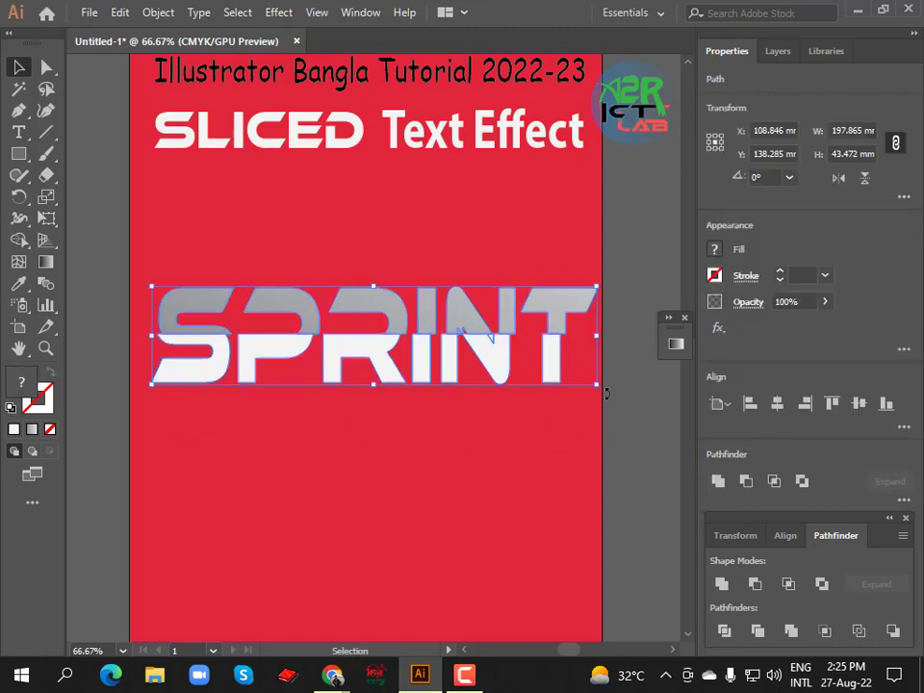
pyautogui.moveTo(606, 393); pyautogui.dragTo(576, 340)
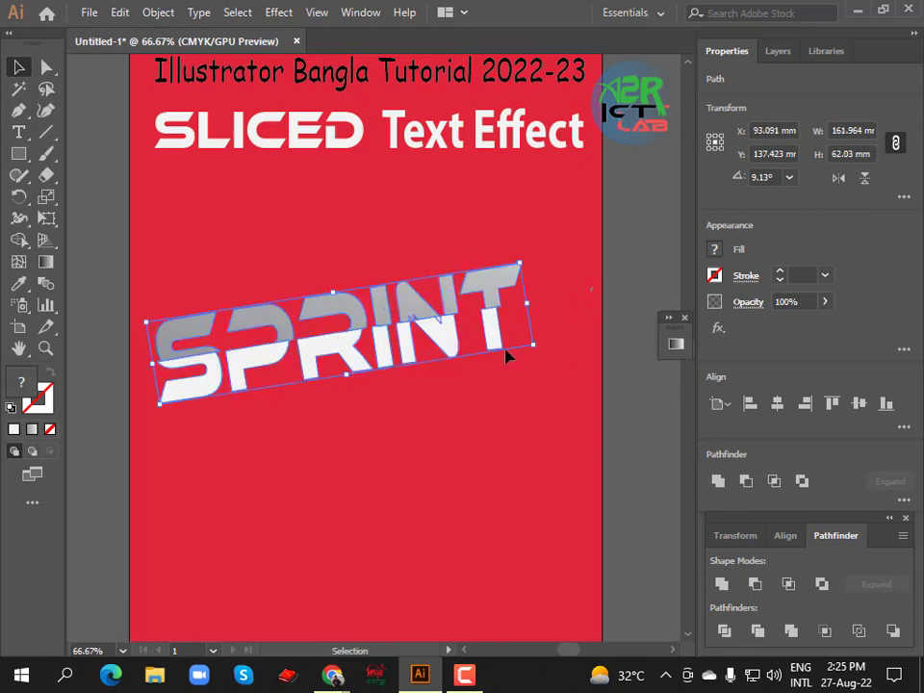
pyautogui.moveTo(448, 342); pyautogui.dragTo(474, 344)
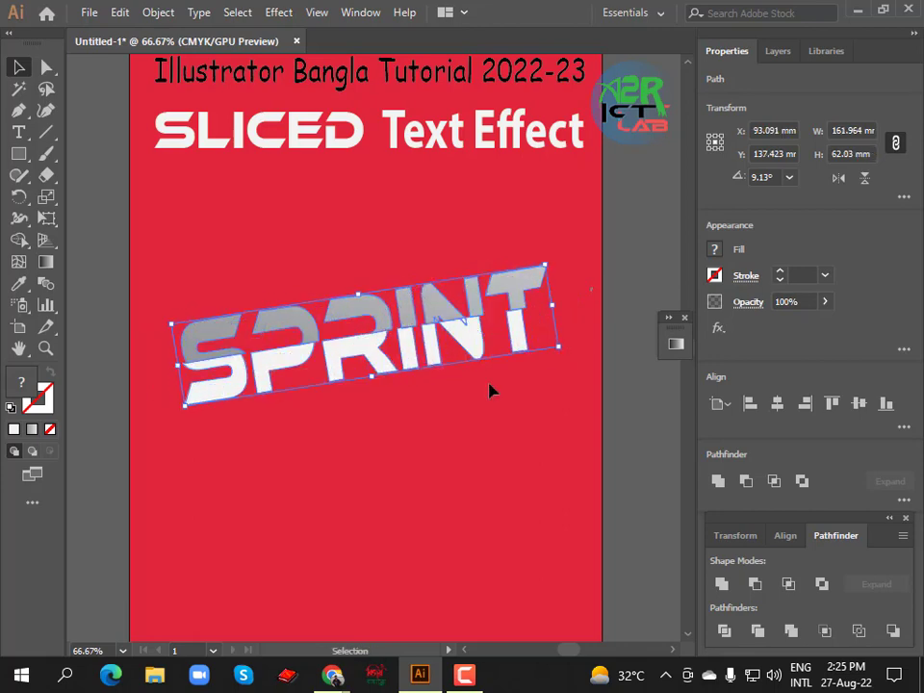
pyautogui.click(384, 498)
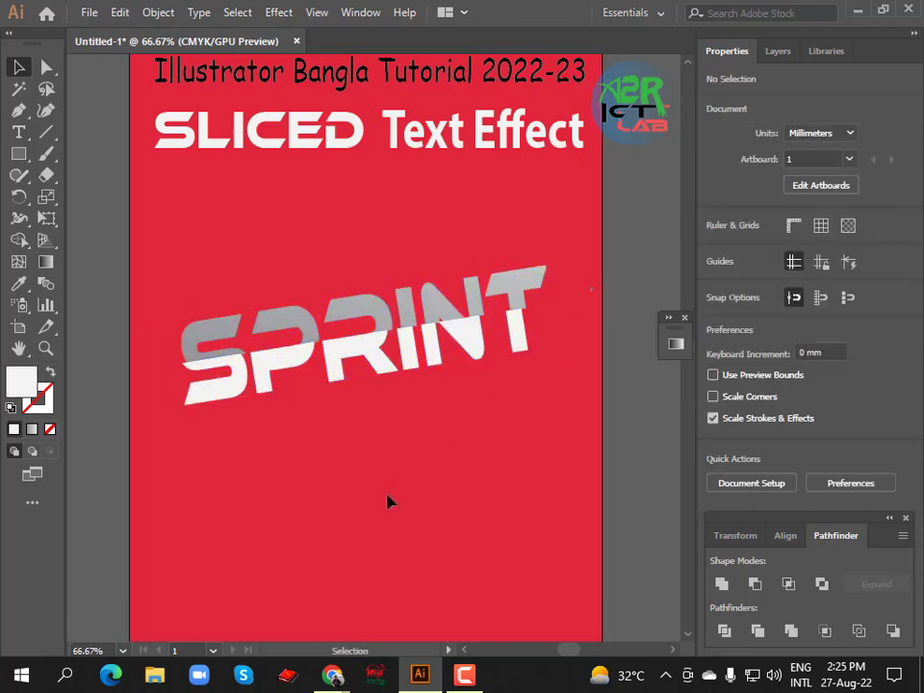